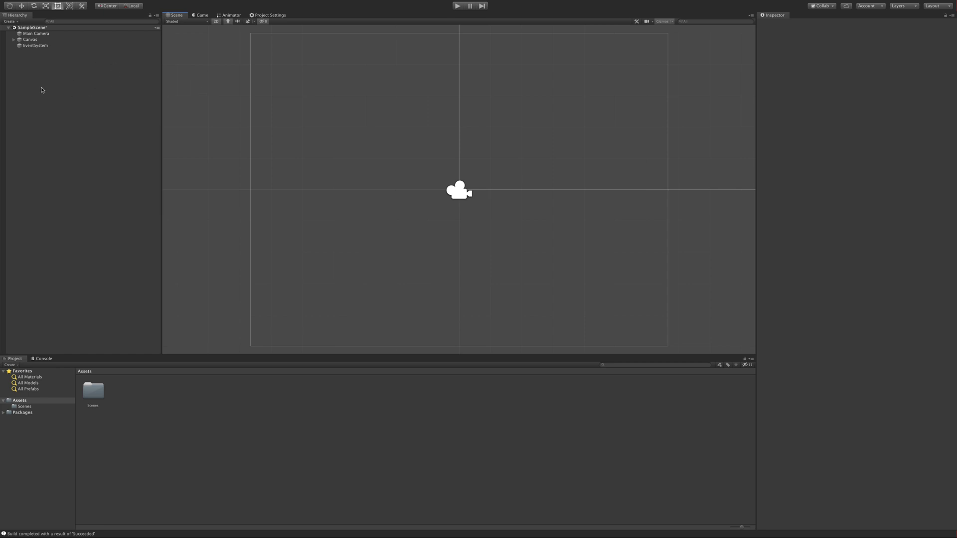
Show the game view of the scene and open the Build Settings
click(202, 15)
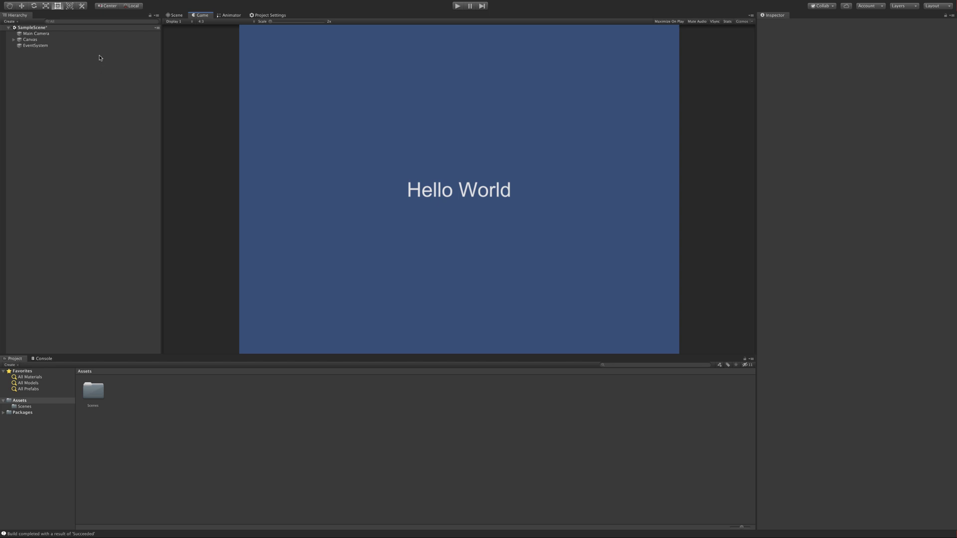
mouse_move(93, 3)
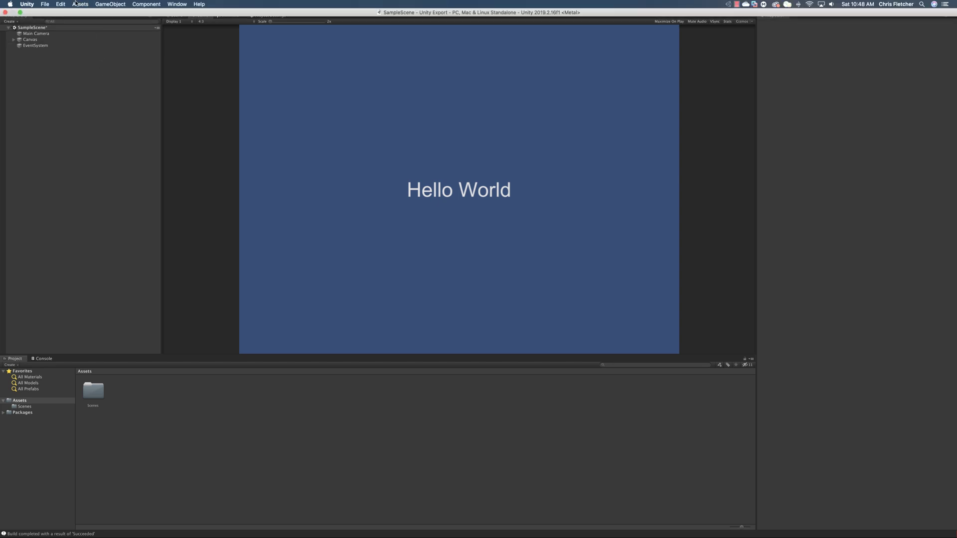
click(44, 4)
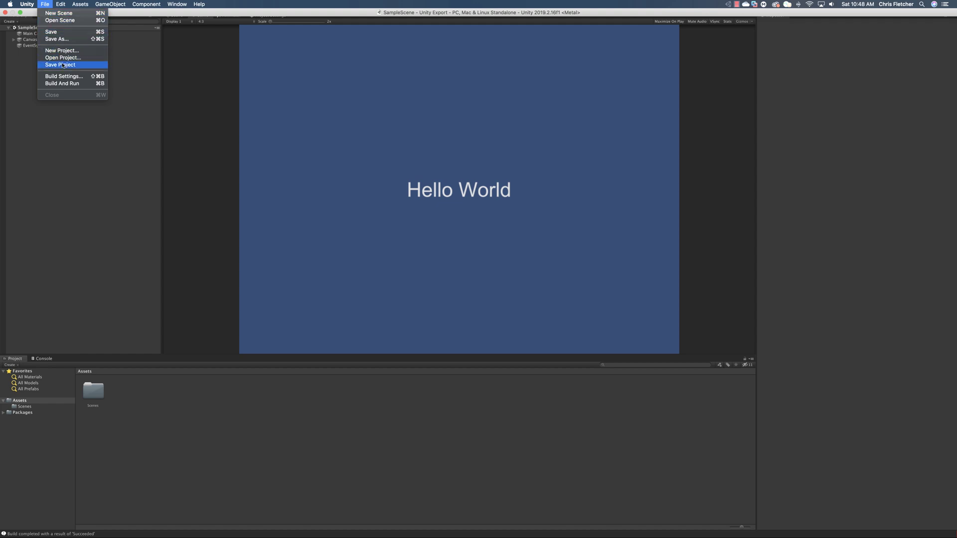
click(69, 76)
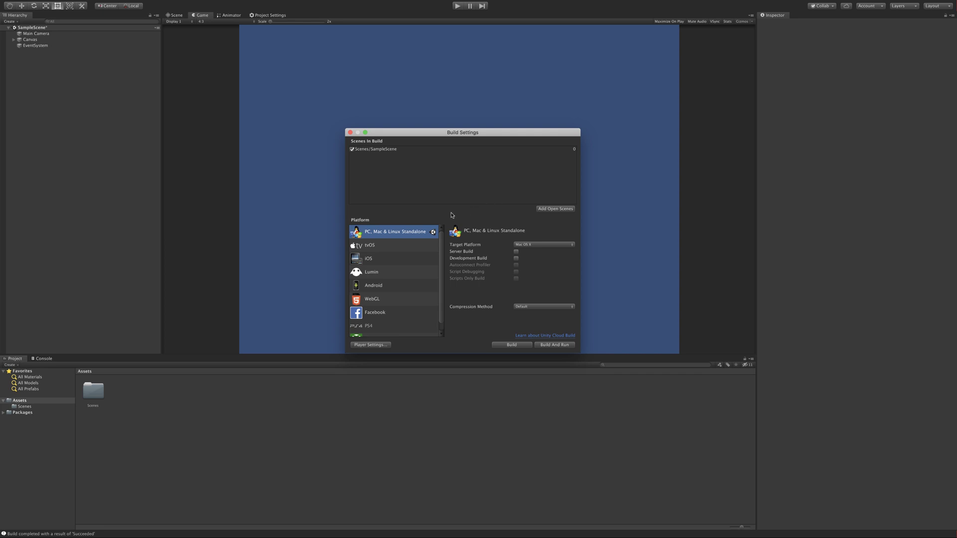
Look through the available build platforms and inspect the PS4 and Xbox One entries
scroll(395, 297, down, 1)
scroll(394, 296, up, 1)
scroll(395, 297, down, 1)
scroll(395, 296, up, 1)
scroll(419, 302, down, 1)
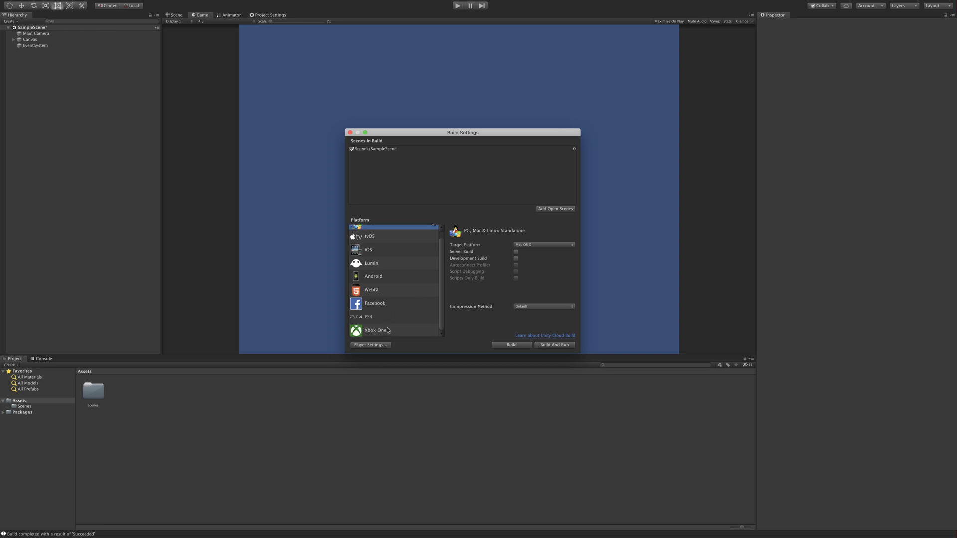
scroll(403, 271, up, 1)
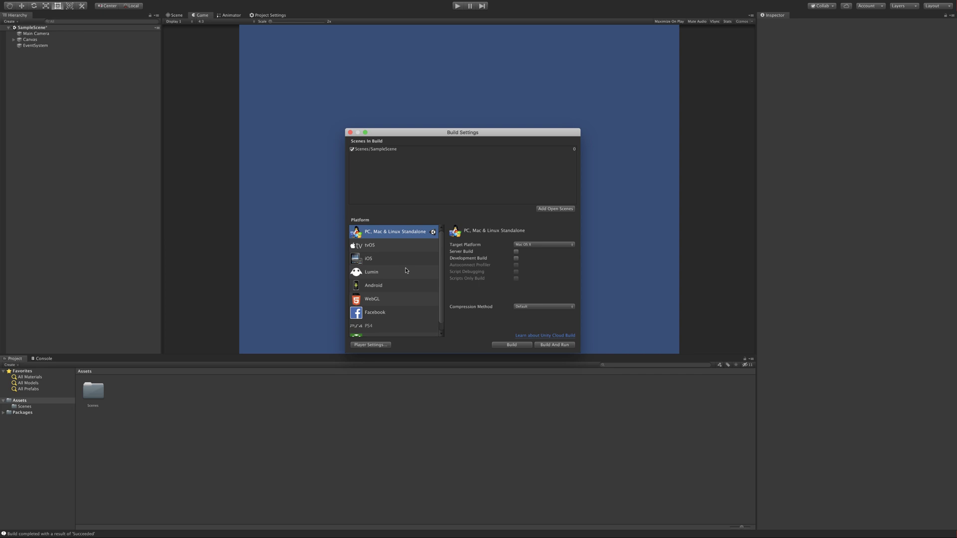
scroll(406, 270, down, 1)
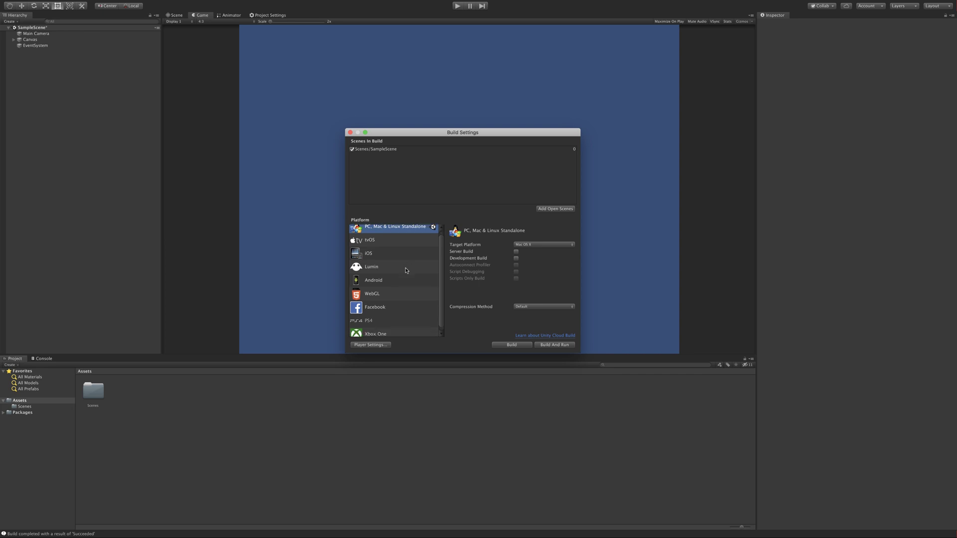
click(394, 318)
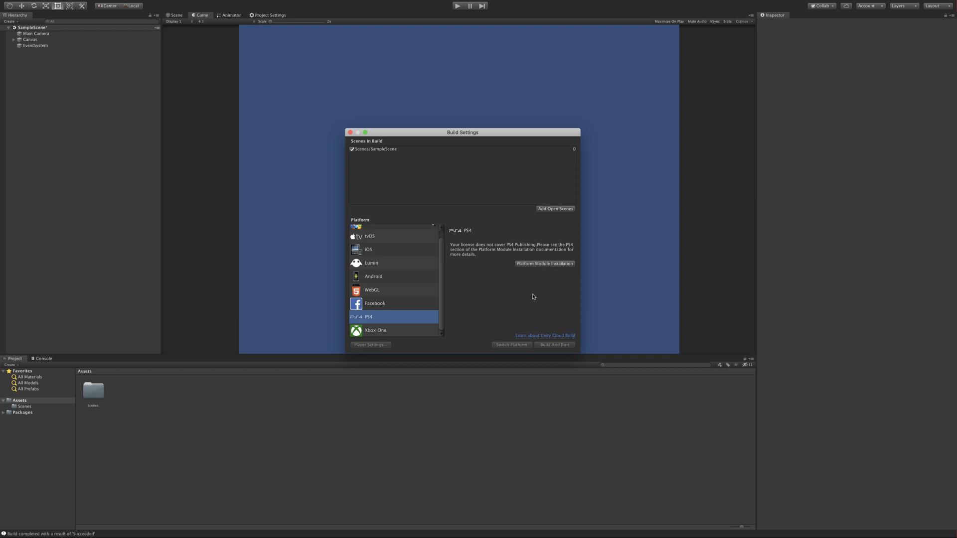
click(431, 330)
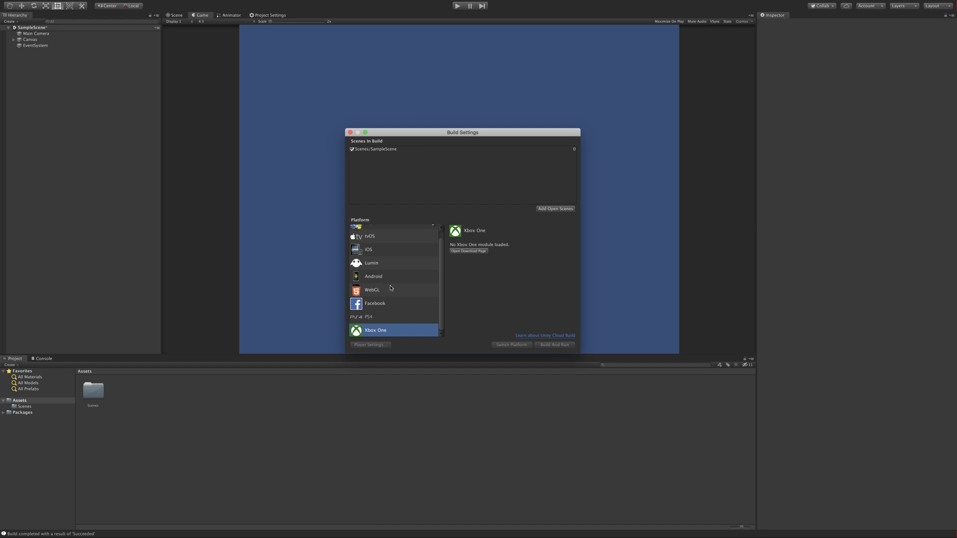
scroll(391, 277, up, 1)
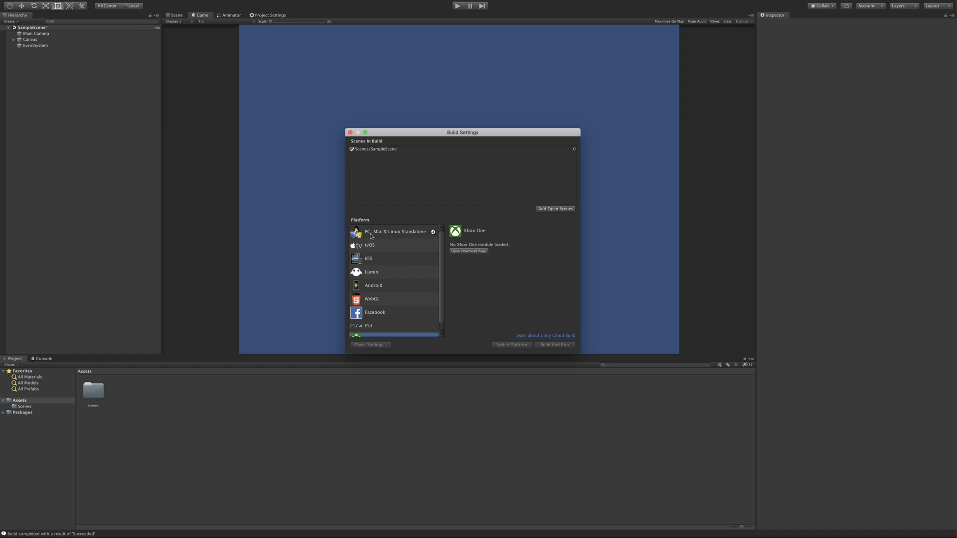
Select the PC, Mac & Linux Standalone platform and check its target platform options, keeping Mac OS X
click(410, 237)
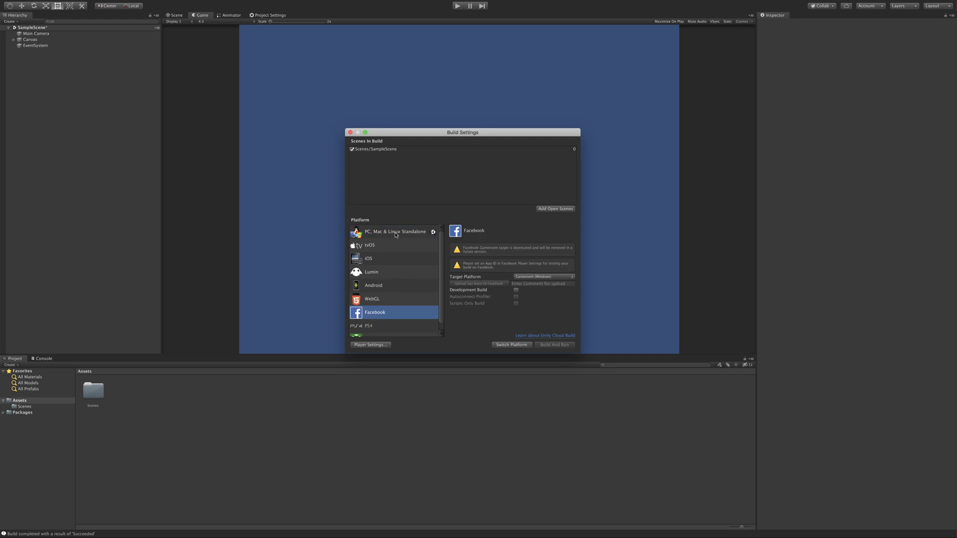
click(368, 233)
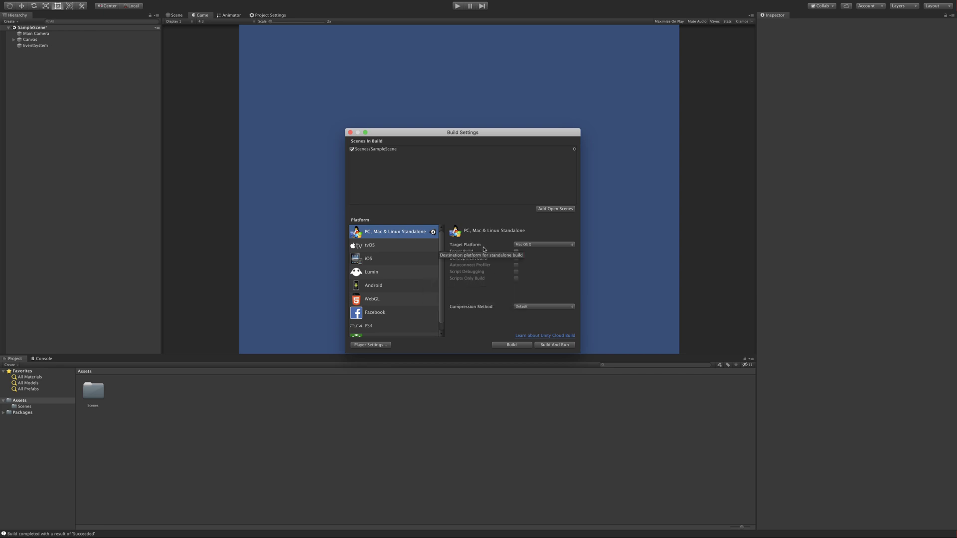
click(572, 245)
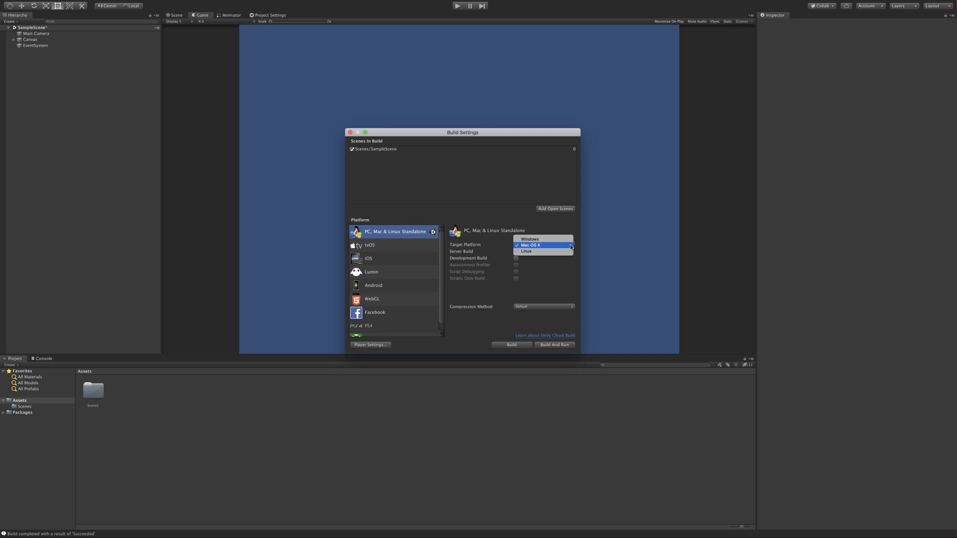
click(579, 280)
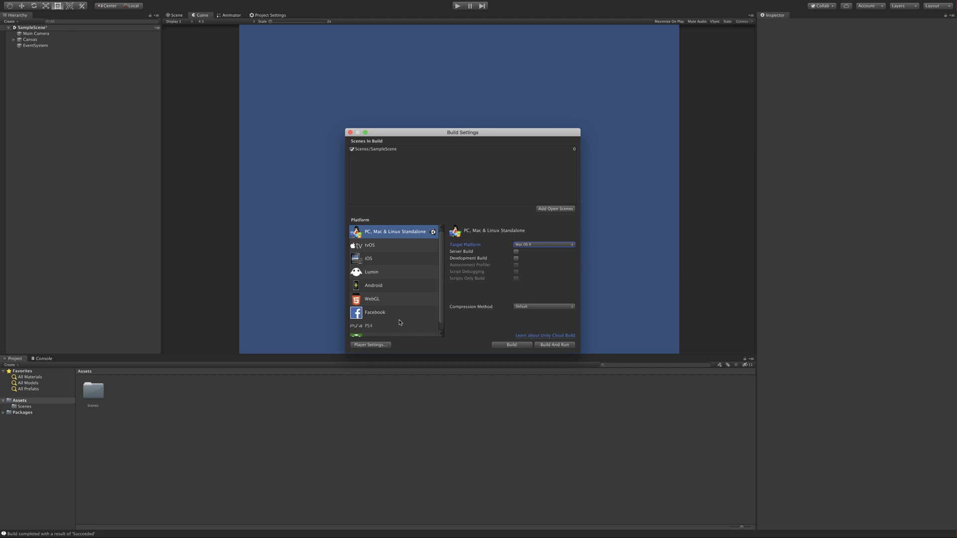
Open the player settings and move the Build Settings window clear of them
click(370, 344)
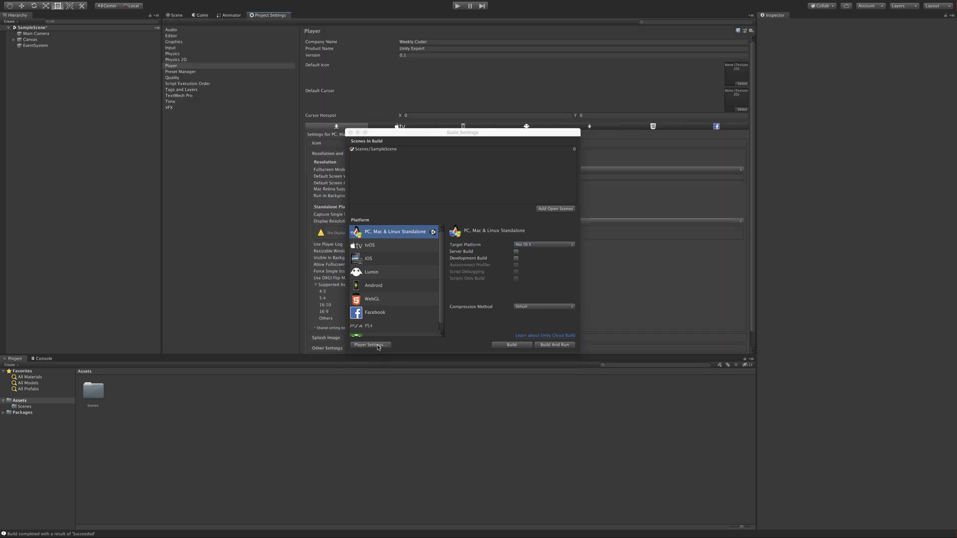
drag(442, 133, 806, 289)
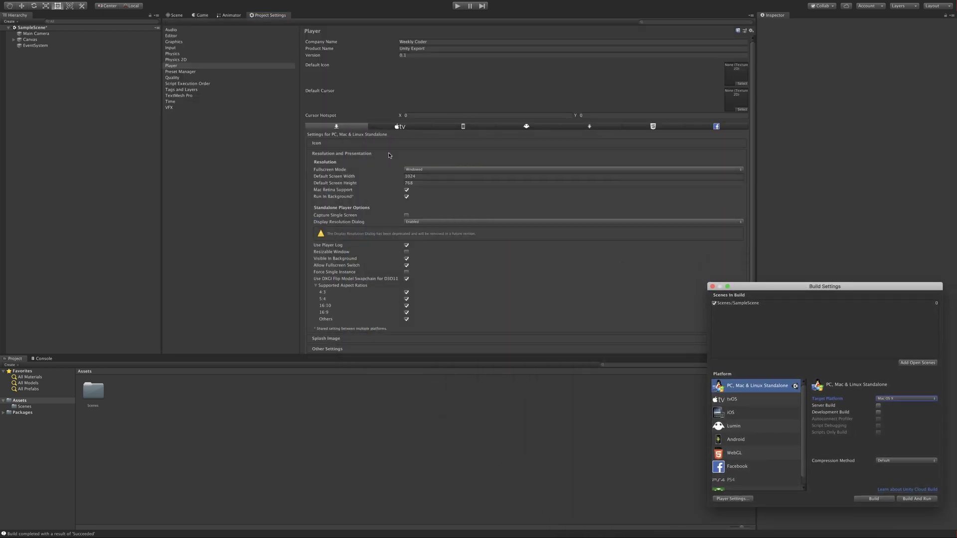
Try Fullscreen Window as the standalone fullscreen mode and return it to Windowed
click(463, 169)
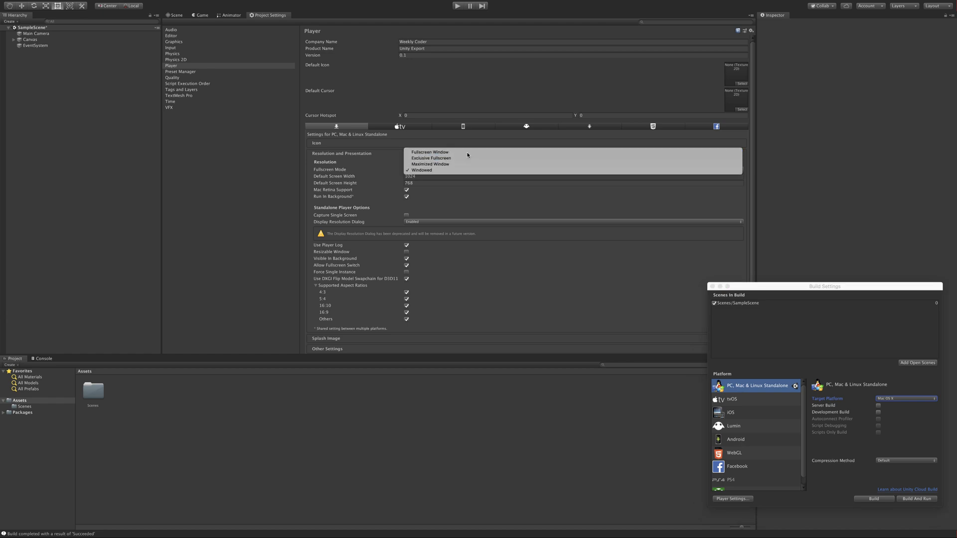
click(464, 152)
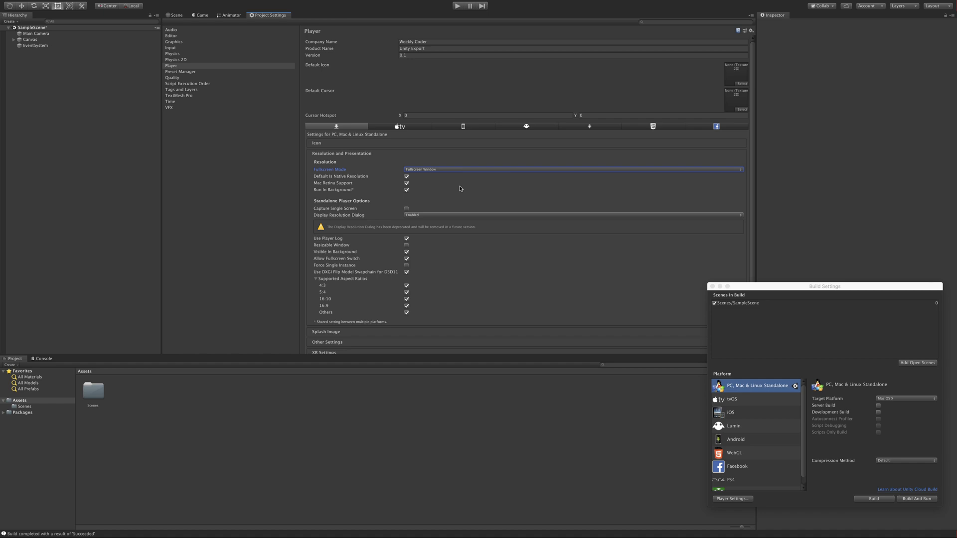
click(502, 170)
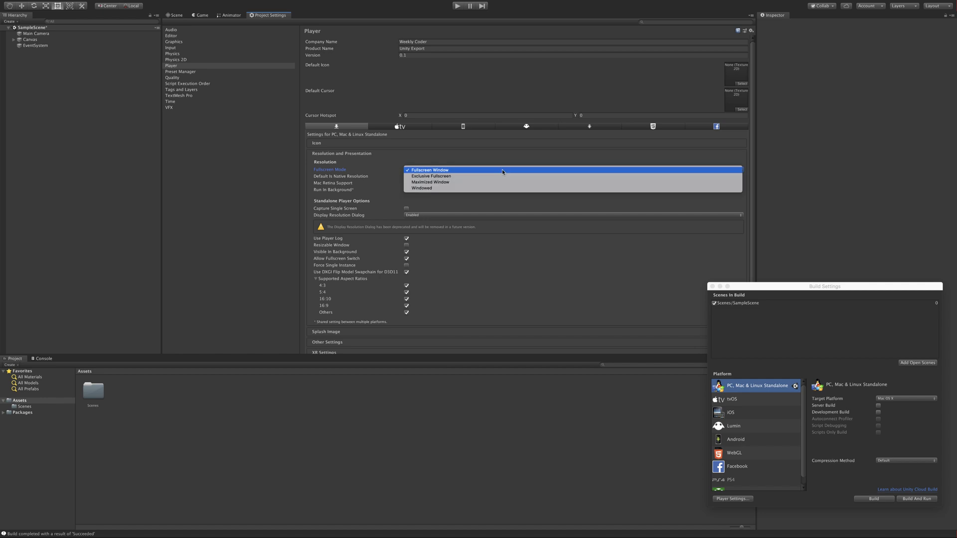
click(483, 189)
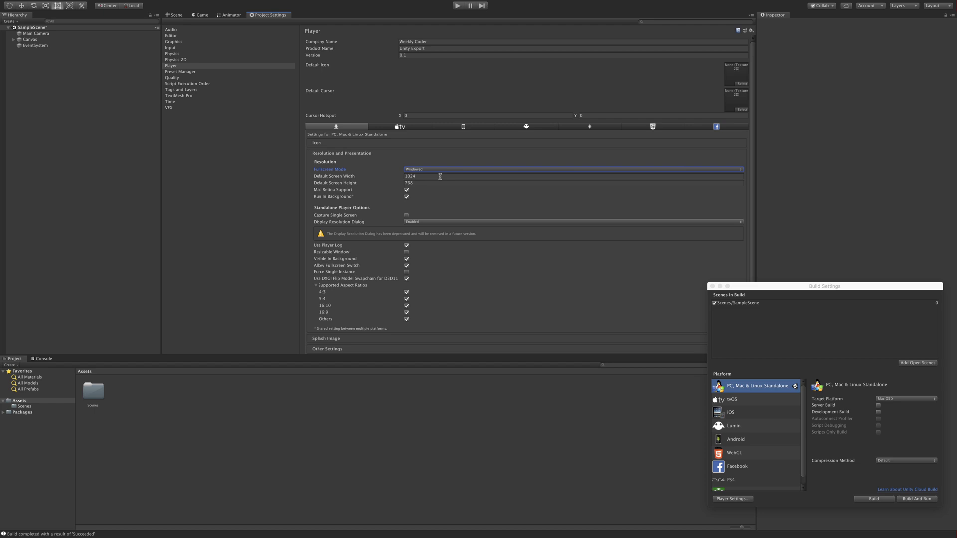
Set the default screen width to 1920 and the default screen height to 1080
click(440, 177)
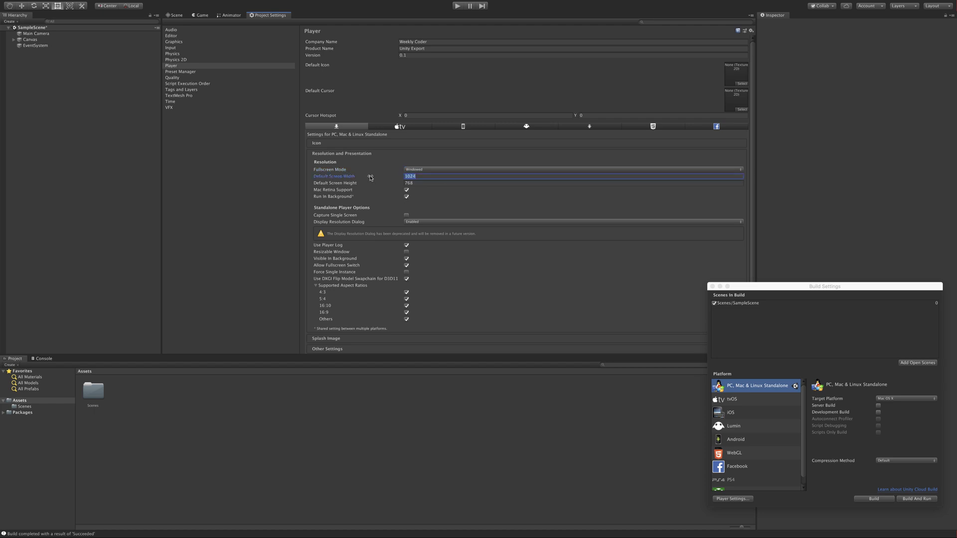
text(1920)
click(427, 183)
text(1080)
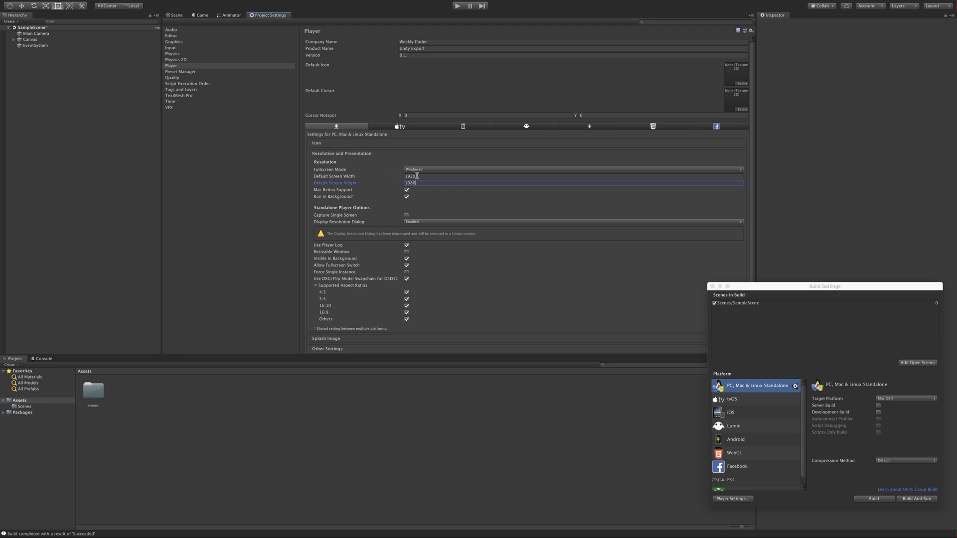
Review the fullscreen modes, keep Windowed, and set the Display Resolution Dialog to Disabled
click(452, 170)
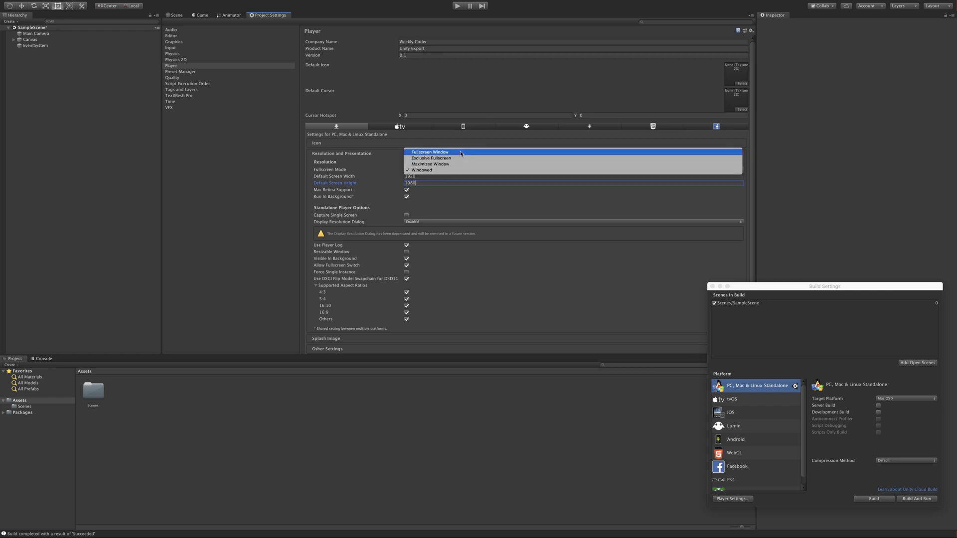
click(504, 207)
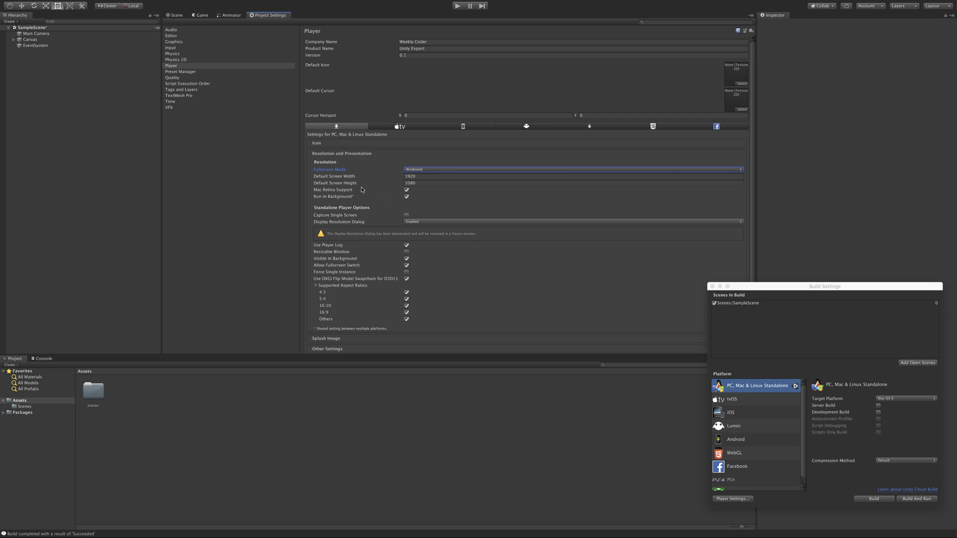
click(447, 222)
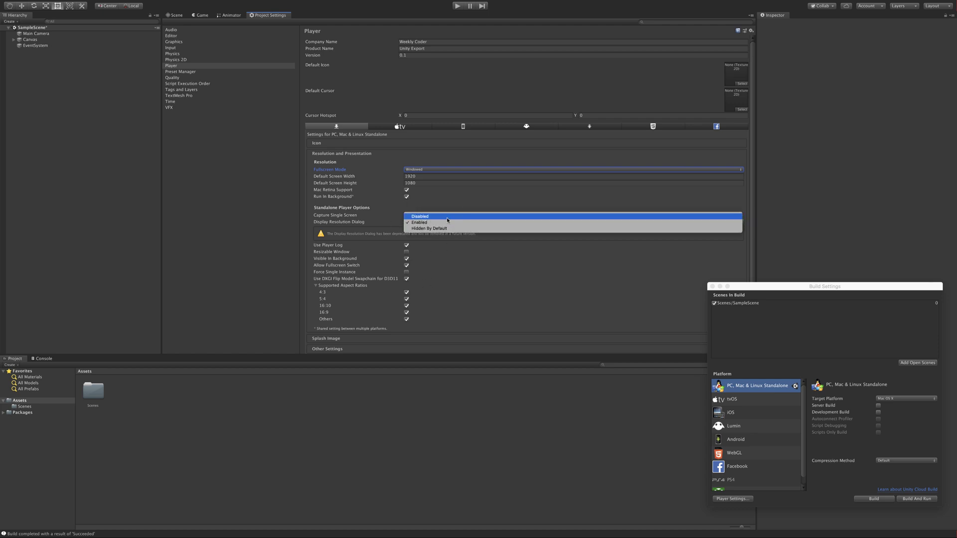
click(447, 218)
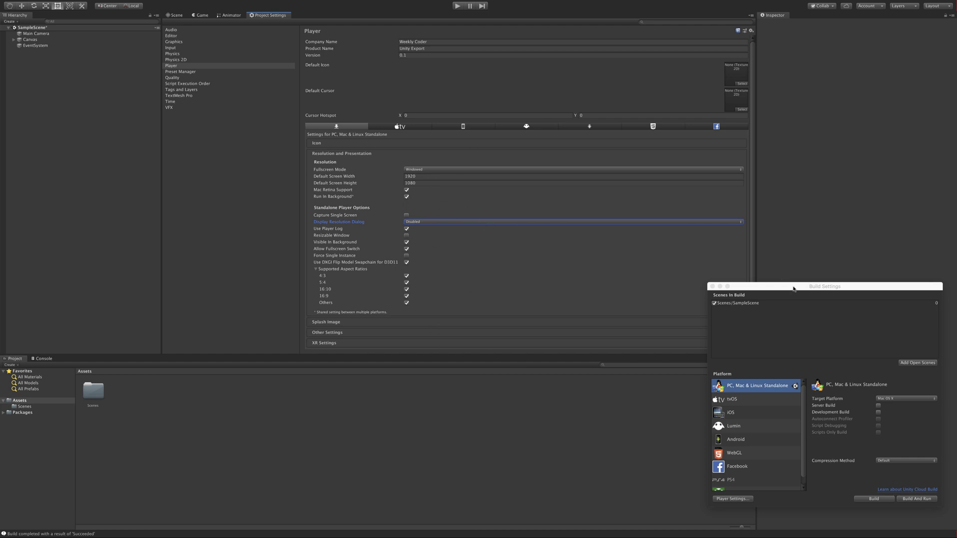
drag(793, 289, 396, 131)
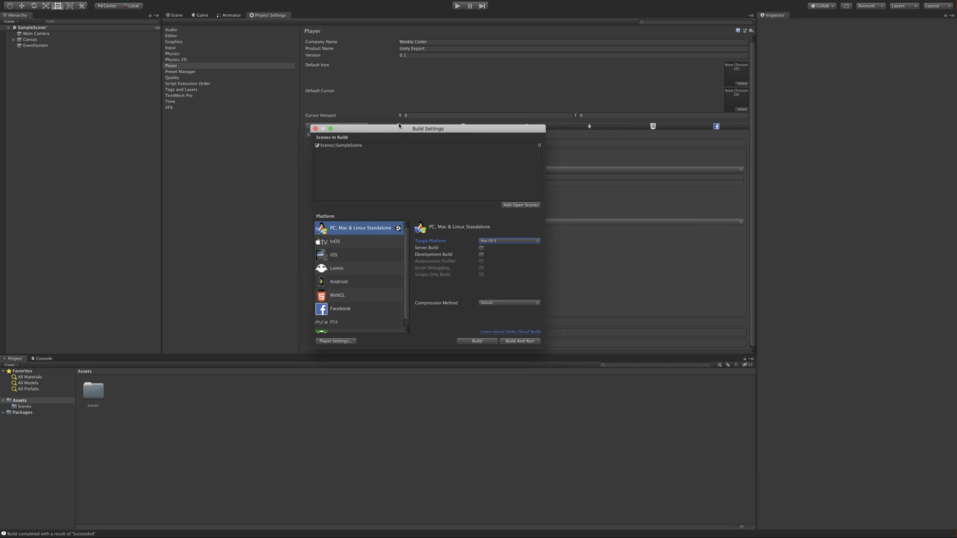
click(481, 343)
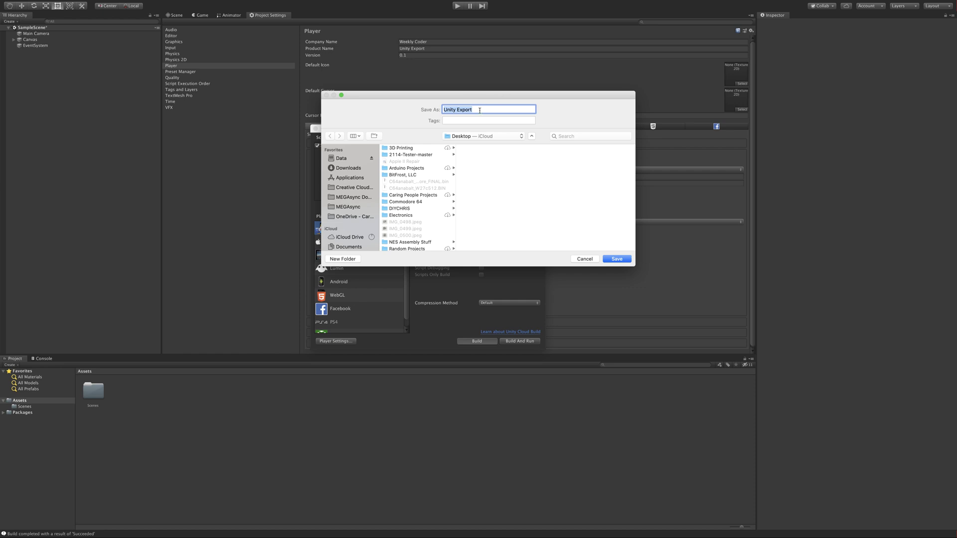
click(584, 258)
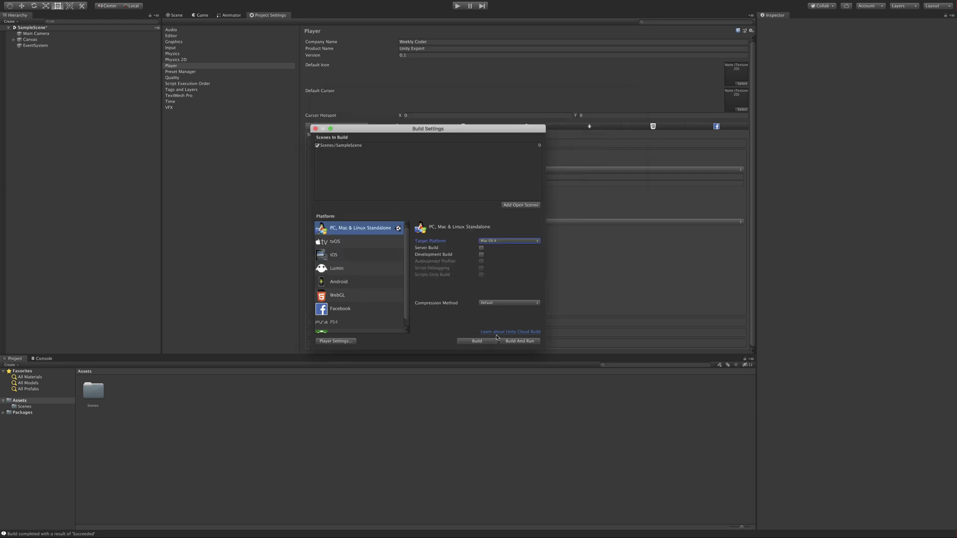
Review the standalone icon override sizes in the player settings, collapse the sections and return to the Build Settings window
drag(370, 129, 638, 272)
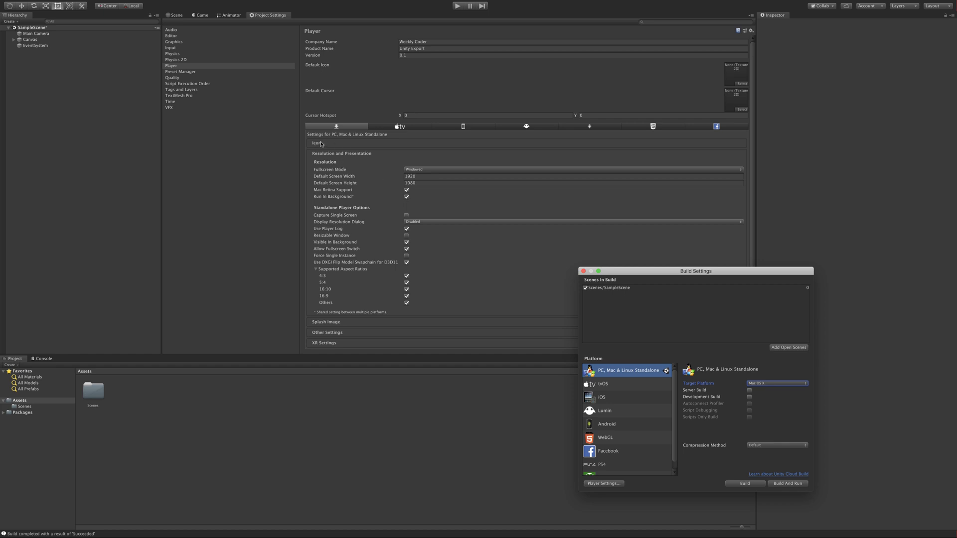
click(336, 144)
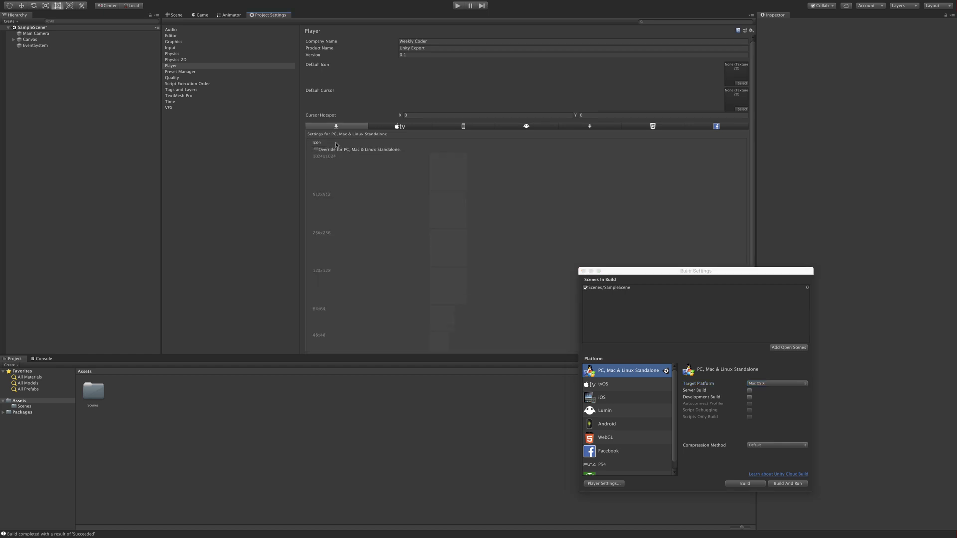
scroll(391, 240, down, 2)
scroll(391, 240, down, 3)
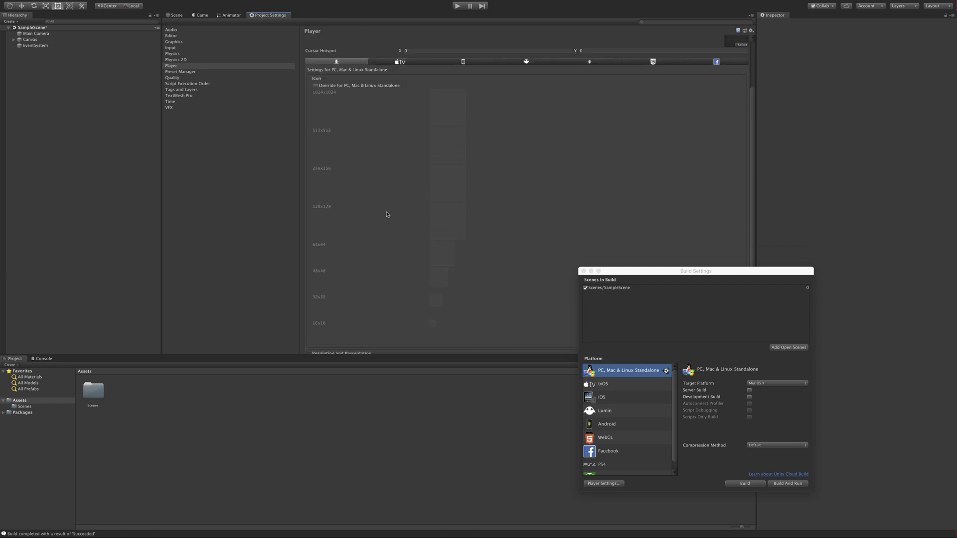
scroll(387, 214, up, 4)
scroll(387, 214, up, 1)
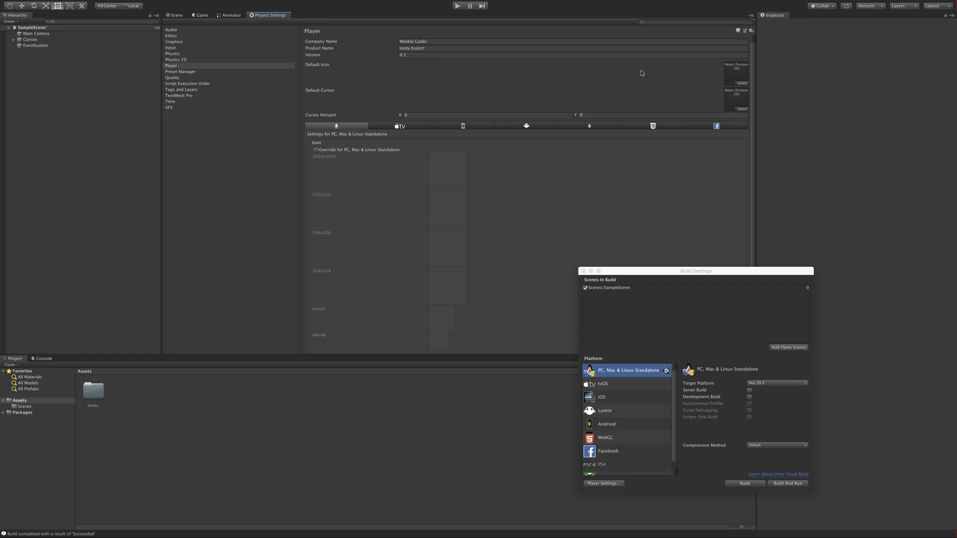
click(434, 143)
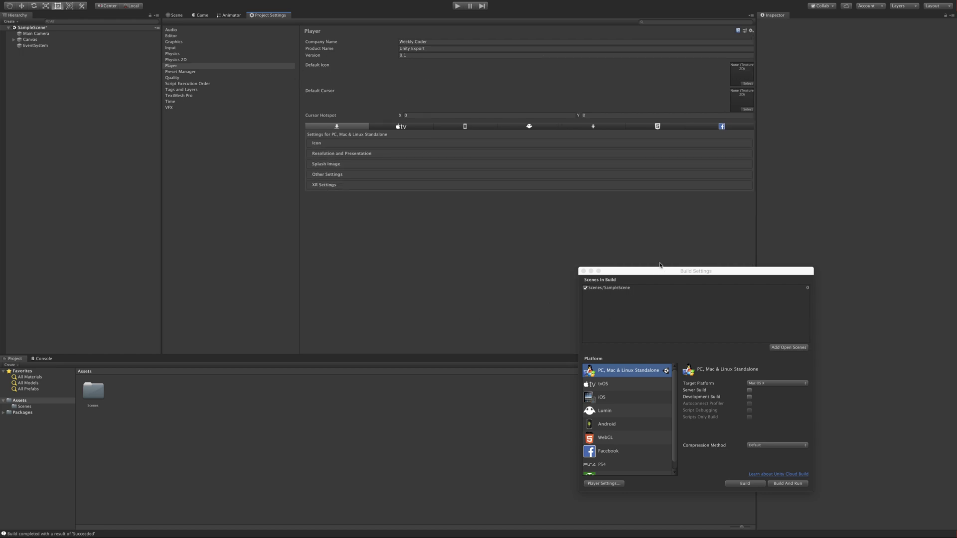
drag(658, 272, 411, 126)
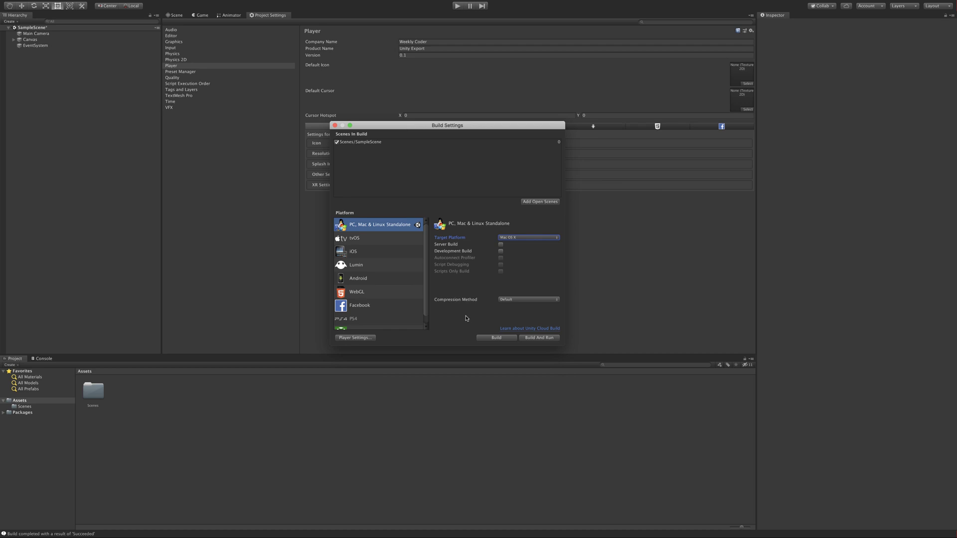
Build the Mac OS X application as Unity Export on the Desktop and close the Finder window showing the build
click(491, 339)
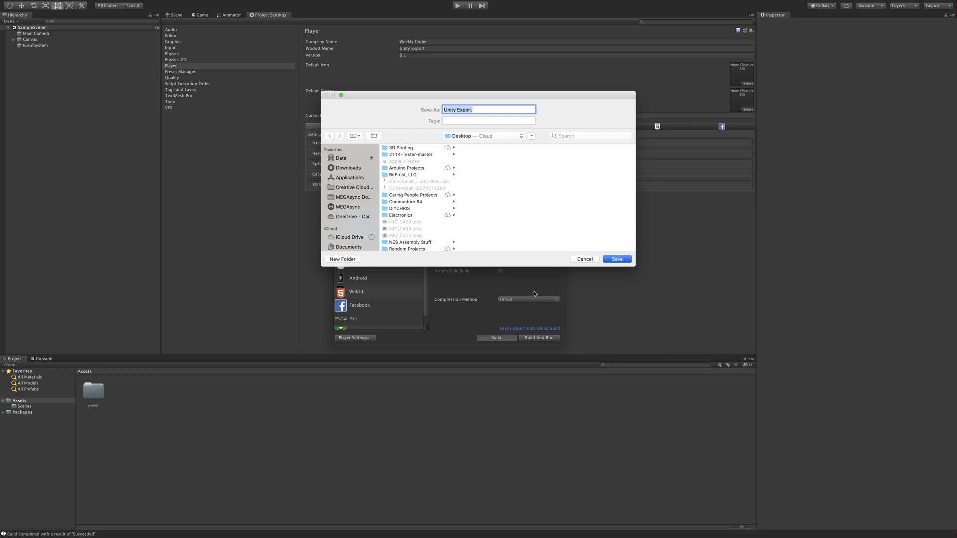
key(Return)
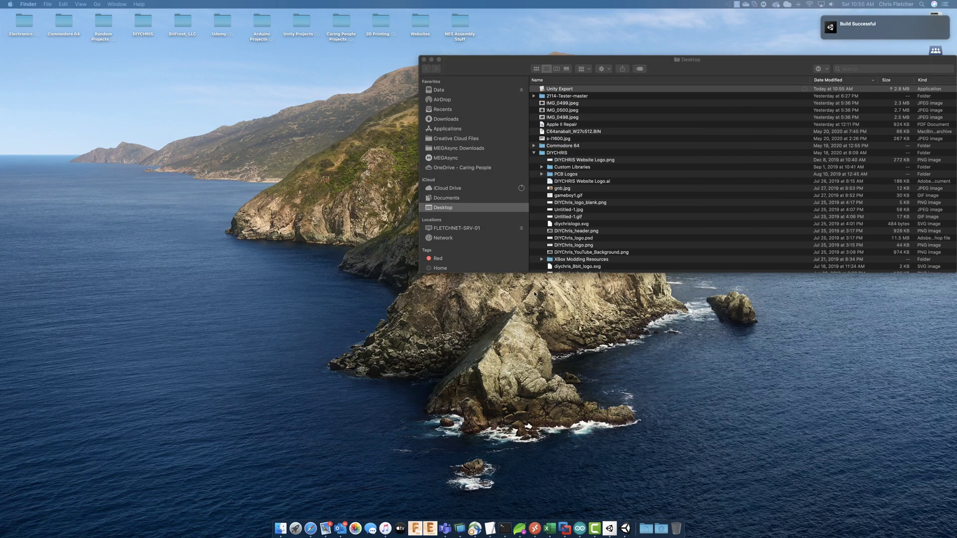
click(424, 59)
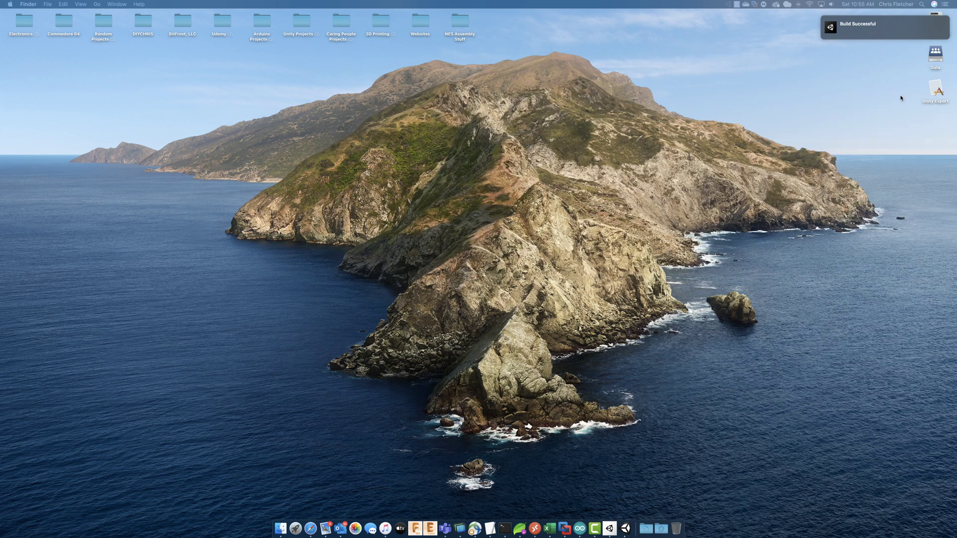
Launch the exported Unity Export application from the Mac desktop to test it, and close its window
click(935, 89)
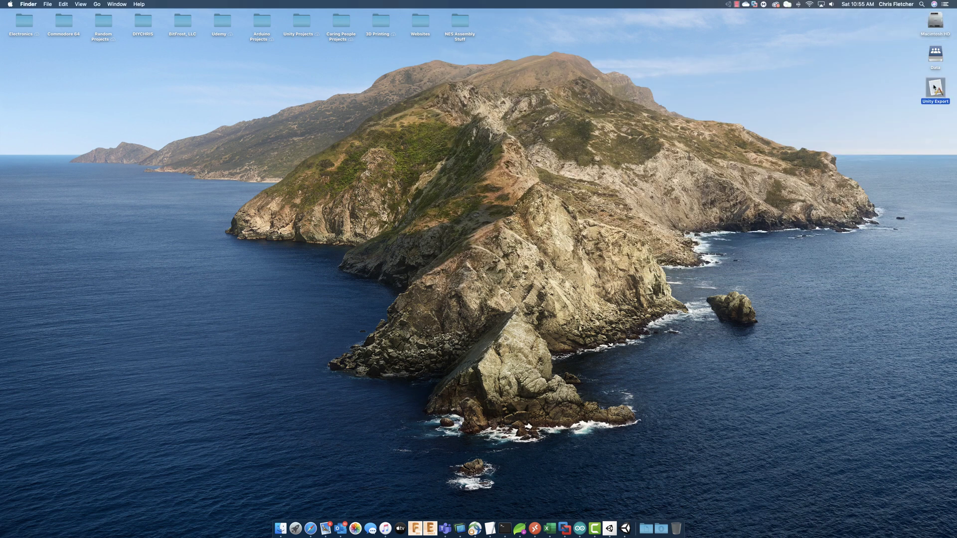
double_click(937, 88)
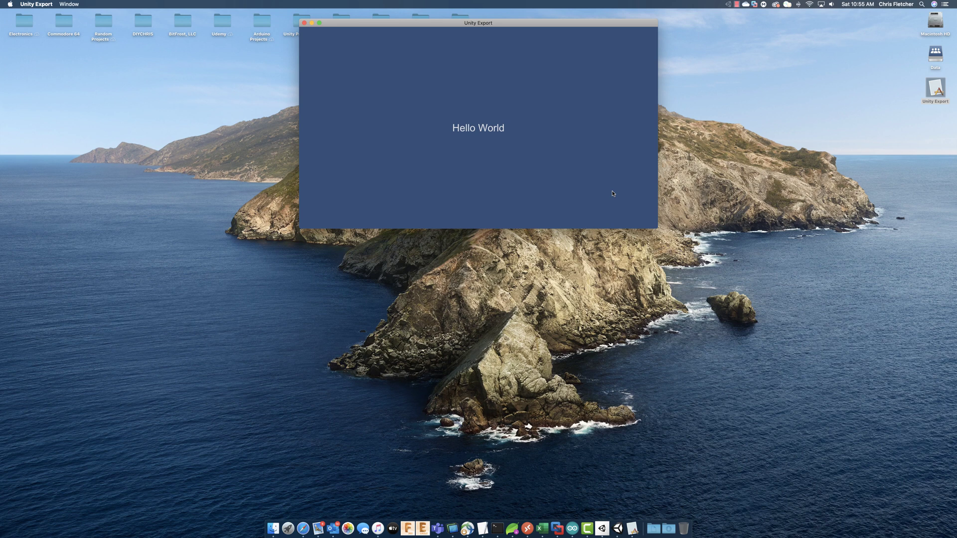
click(936, 89)
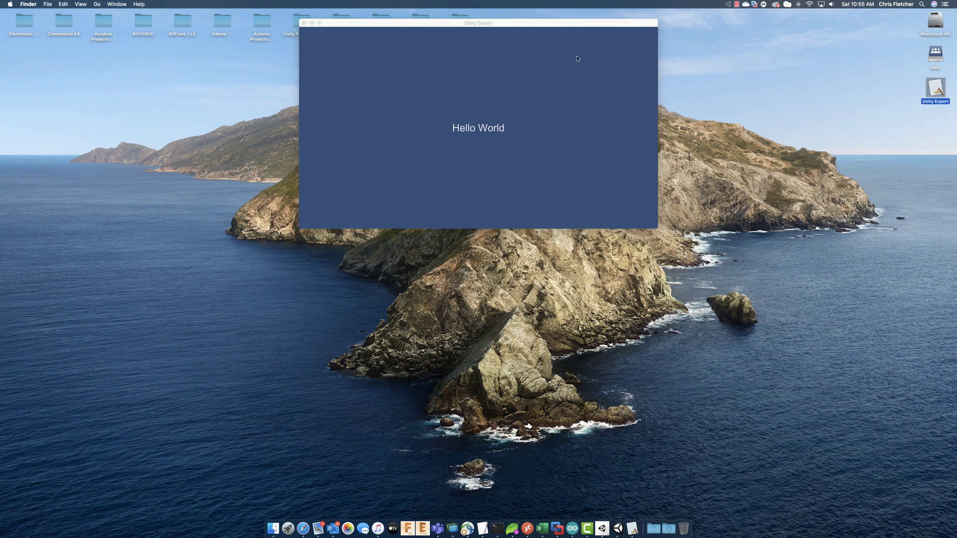
click(304, 23)
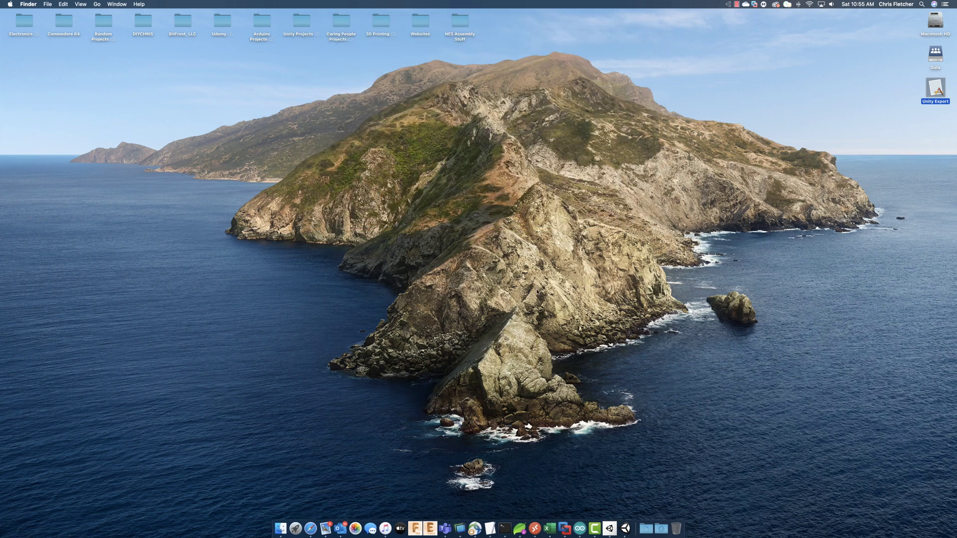
Switch back to Unity and set the standalone target platform to Windows, keeping the x86_64 architecture
click(626, 528)
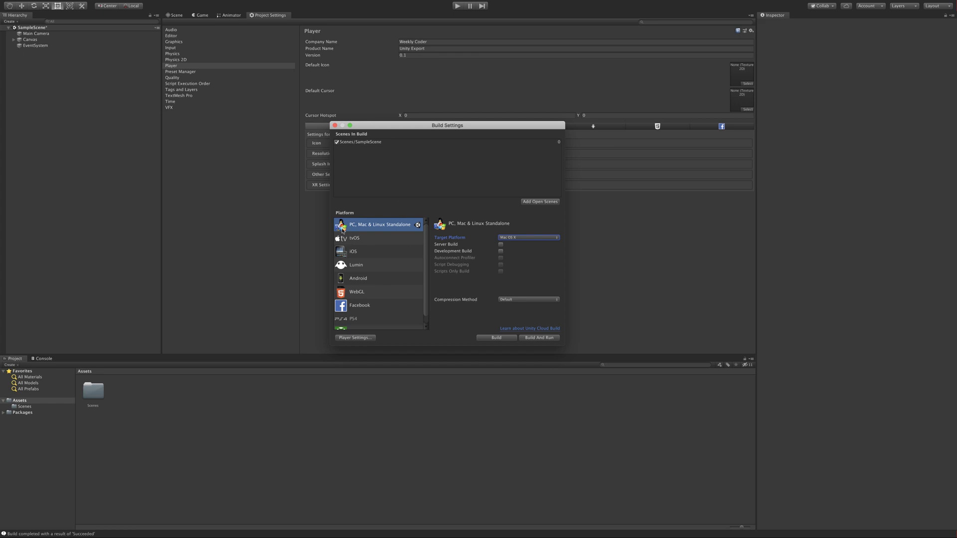
click(521, 237)
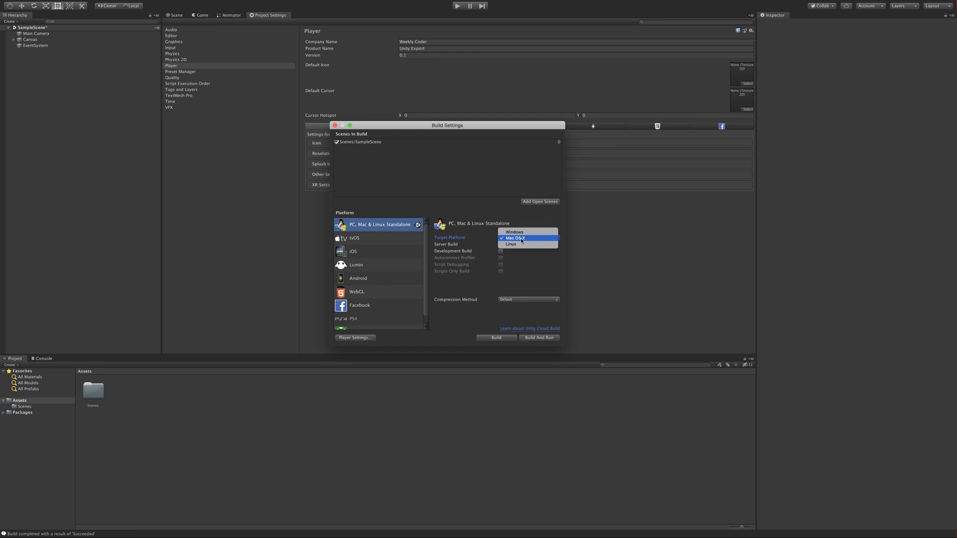
click(530, 237)
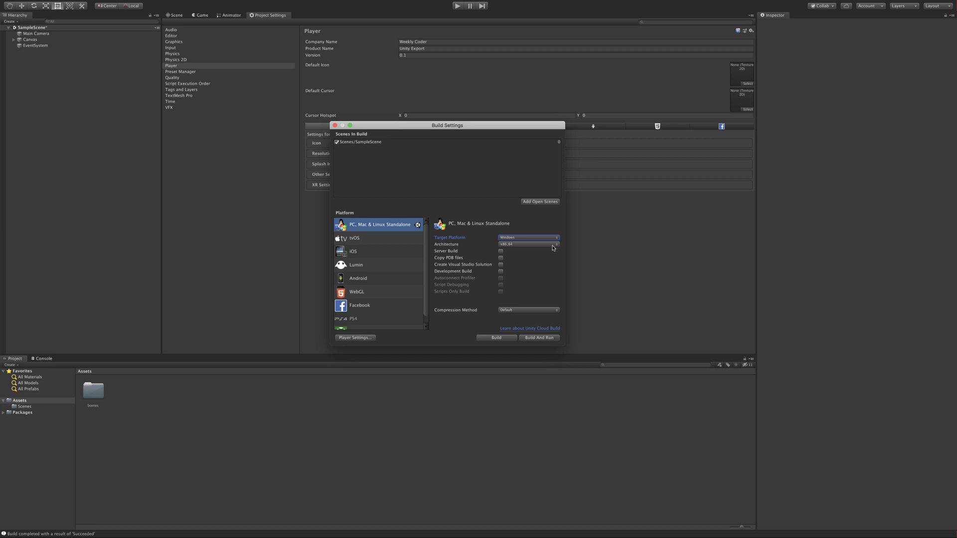
click(552, 246)
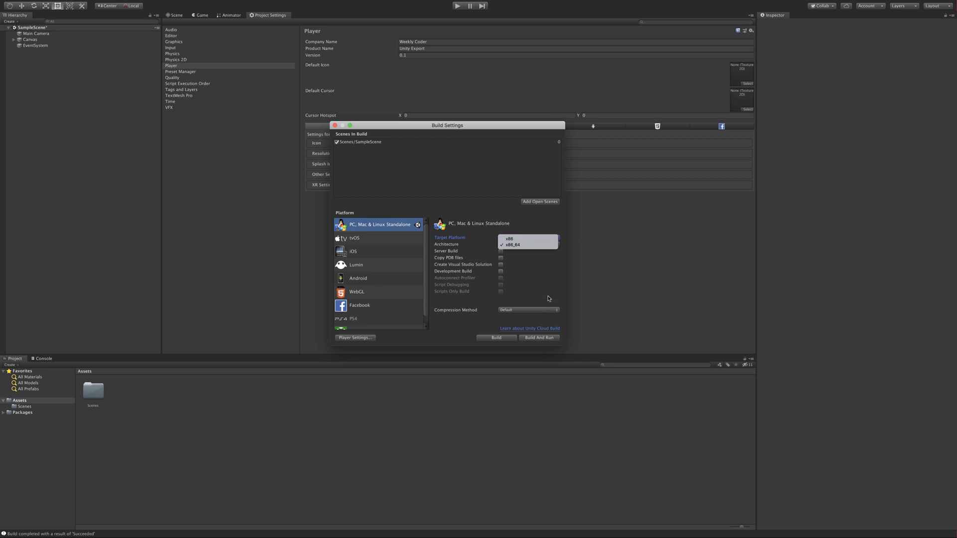
click(566, 290)
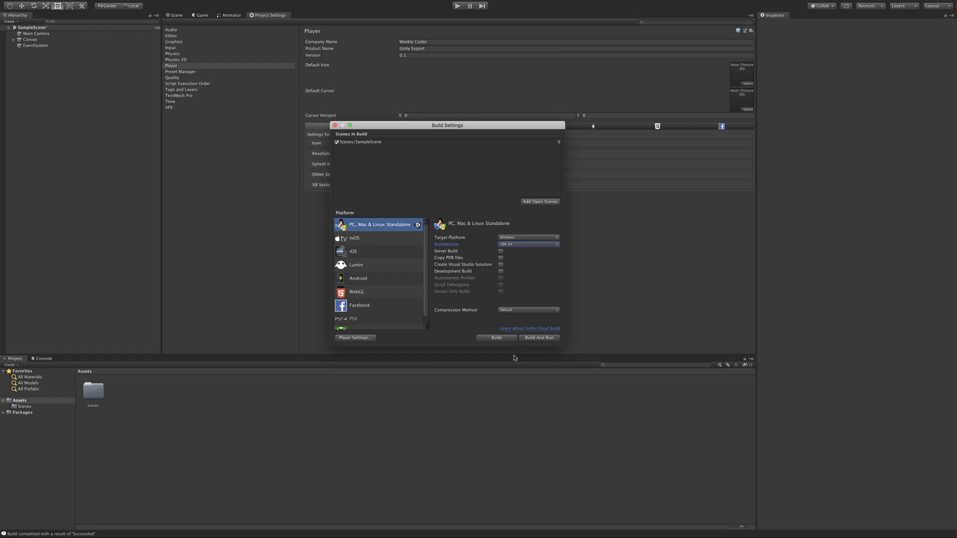
Build the Windows version to the Desktop under the name Unity Export
click(496, 338)
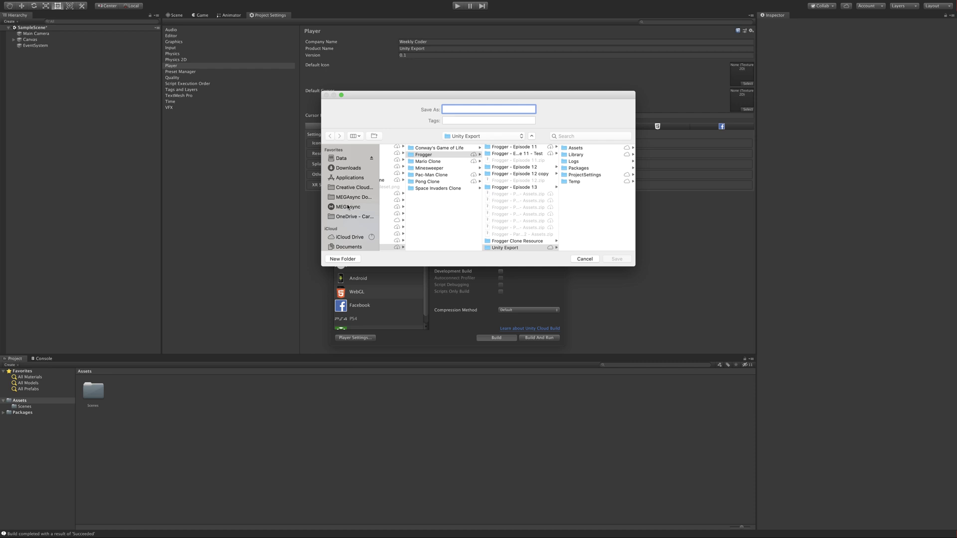
scroll(346, 190, down, 3)
click(346, 225)
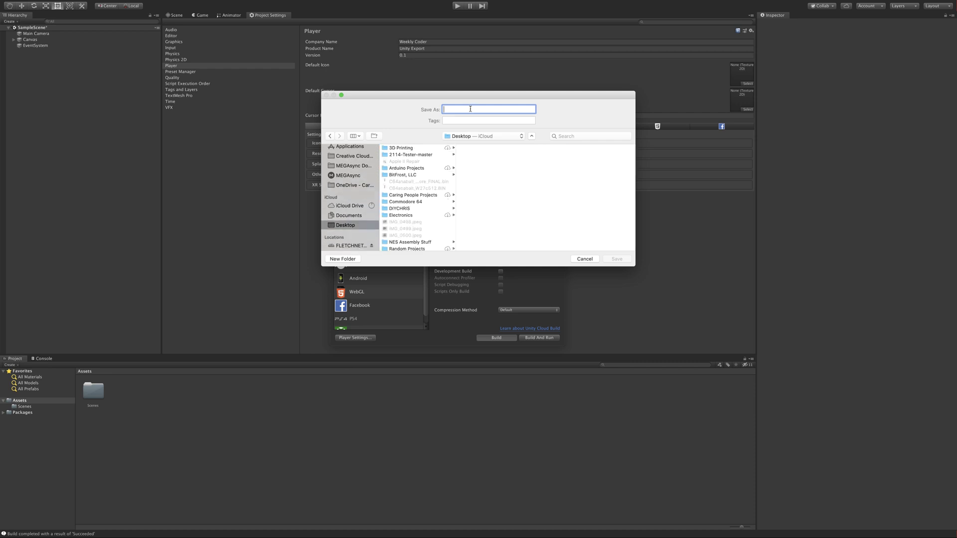
text(Unity Export)
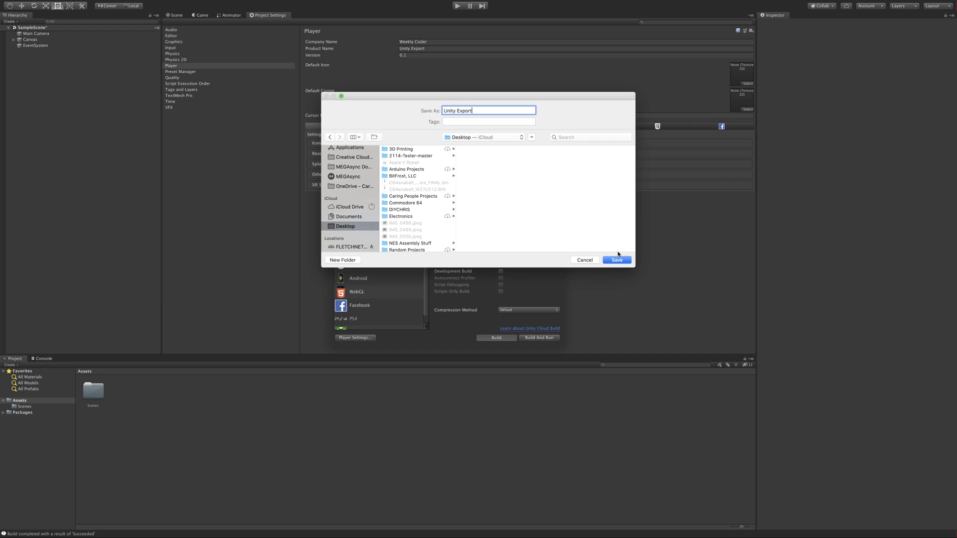
click(618, 260)
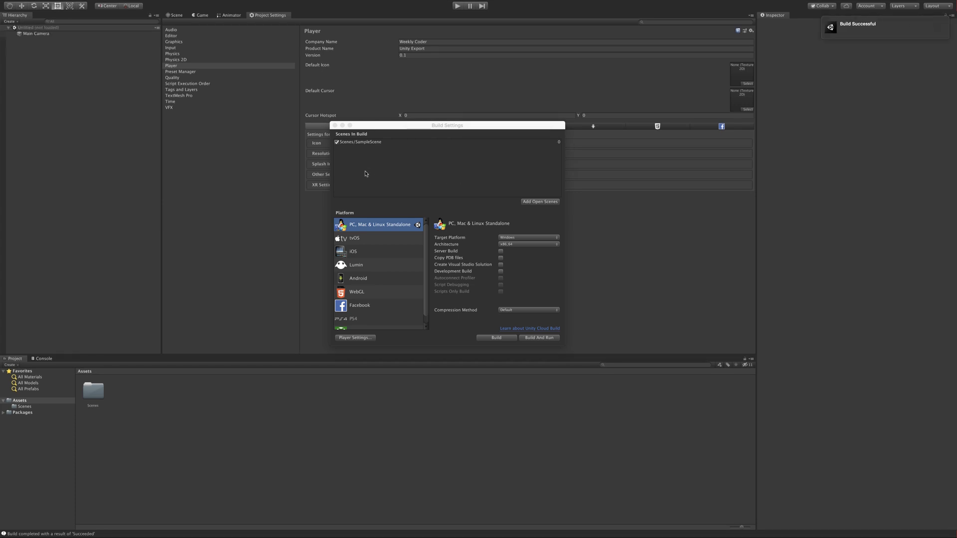
Switch to the Mac desktop, open the Unity Export build folder and expand its MonoBleedingEdge and Unity Export_Data subfolders
key(ctrl+Left)
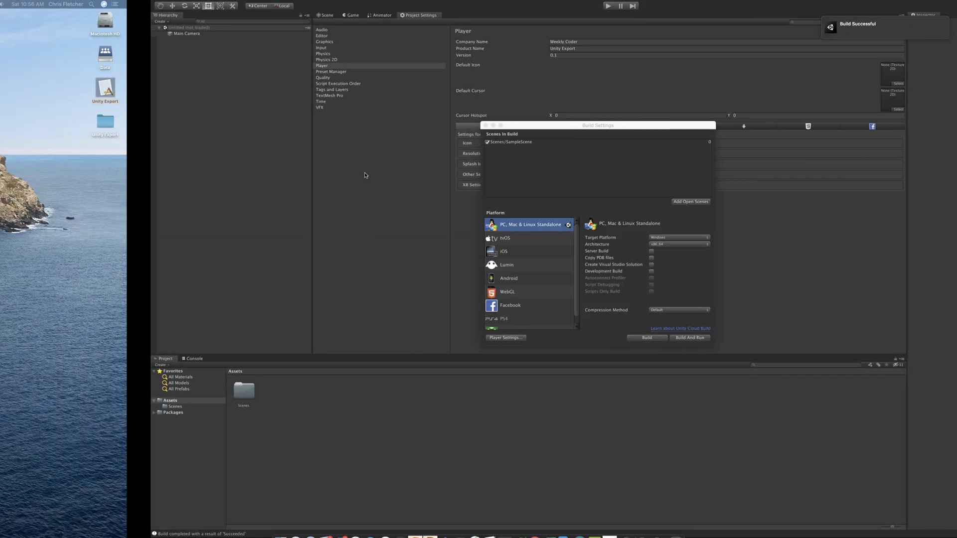
click(935, 121)
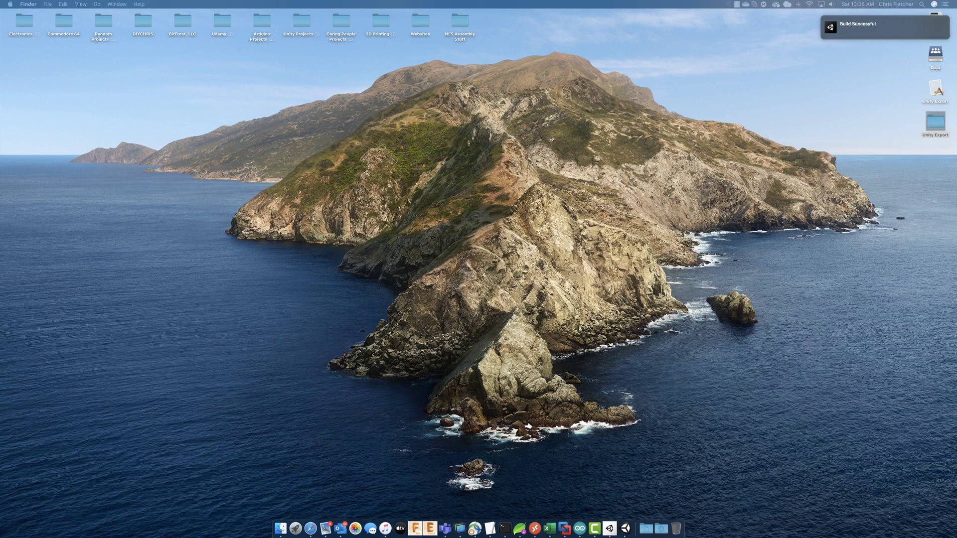
key(super+o)
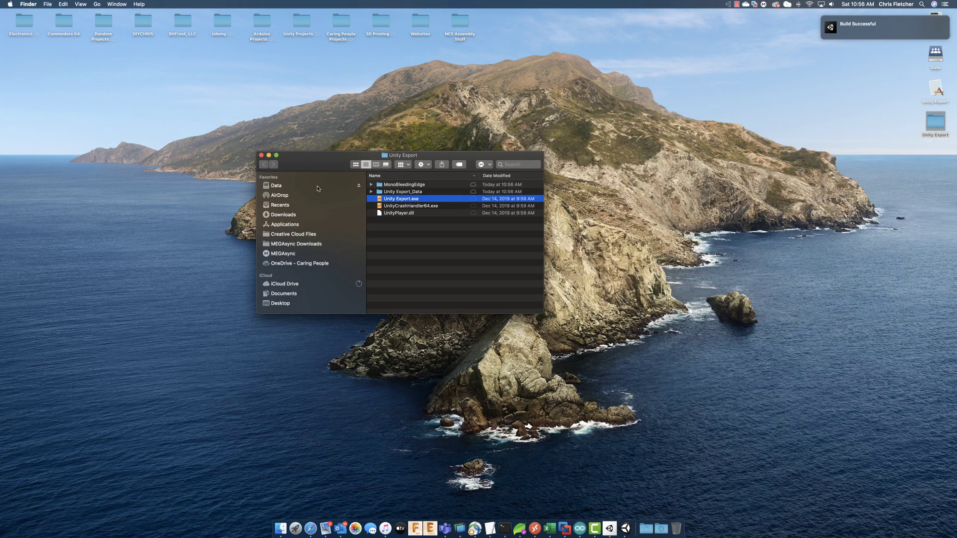
click(389, 184)
click(370, 184)
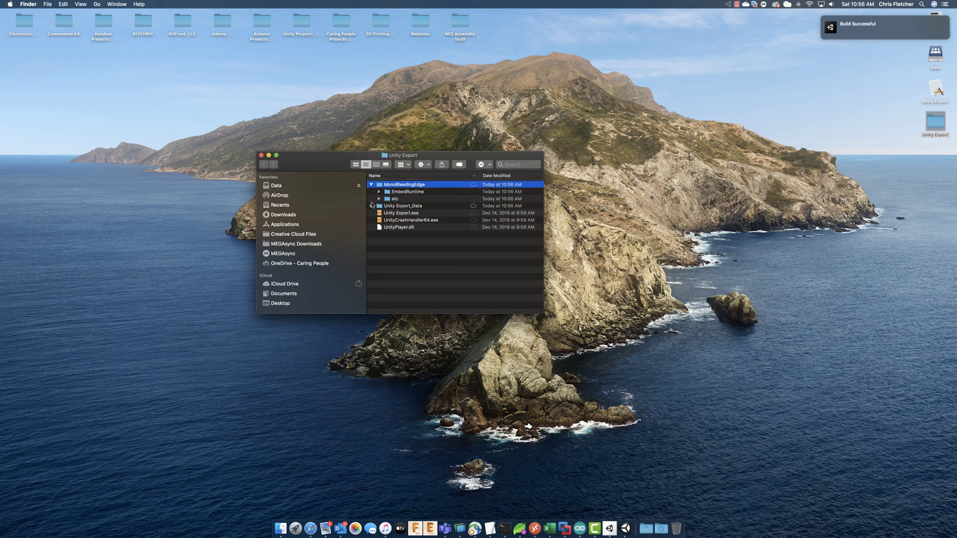
click(374, 206)
click(371, 206)
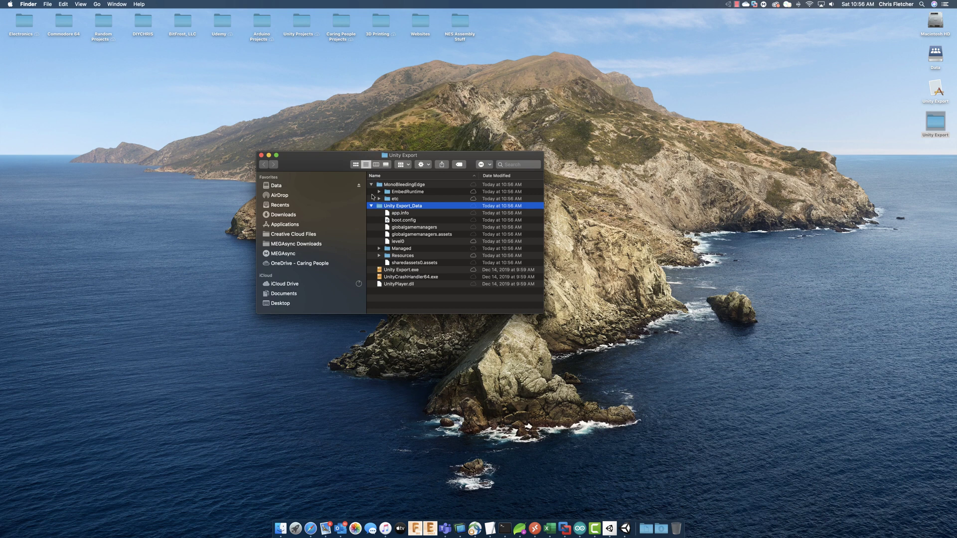
Expand the Managed folder inside Unity Export_Data and look through its library files
click(377, 254)
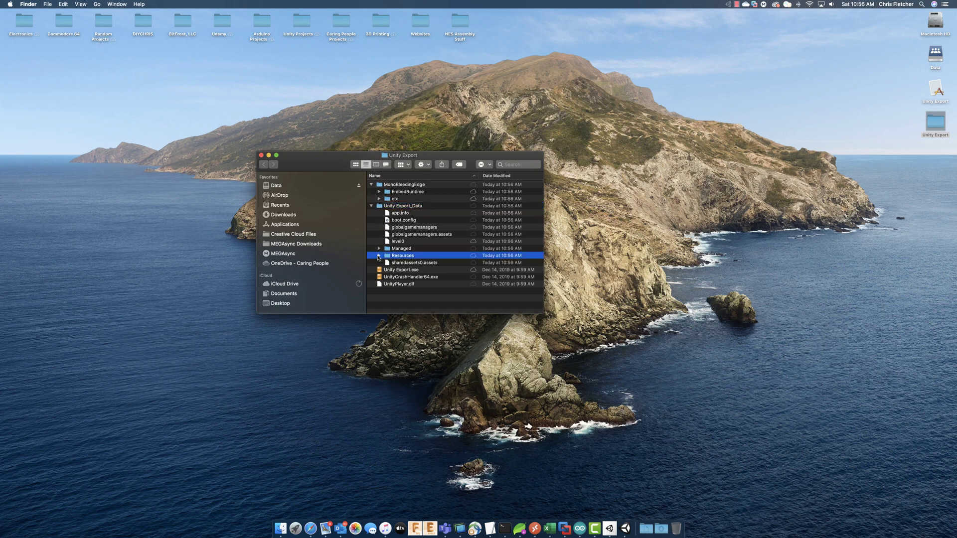
click(379, 256)
click(380, 248)
click(378, 249)
scroll(379, 252, down, 5)
scroll(378, 253, down, 10)
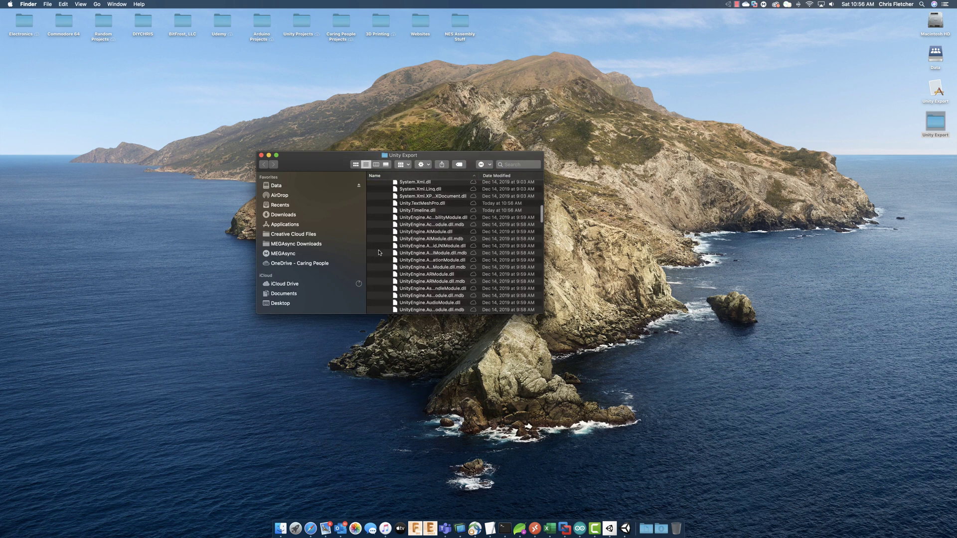
scroll(379, 252, up, 8)
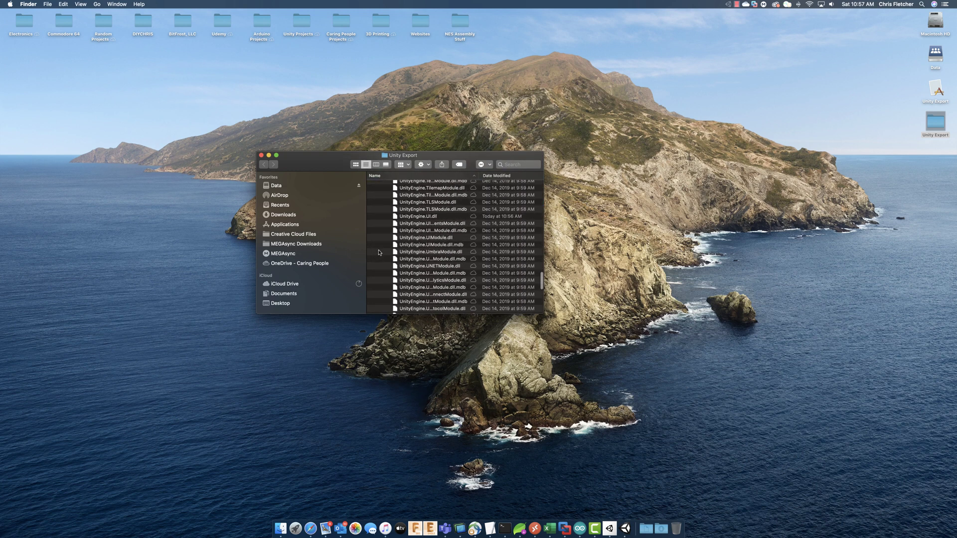
scroll(379, 253, up, 15)
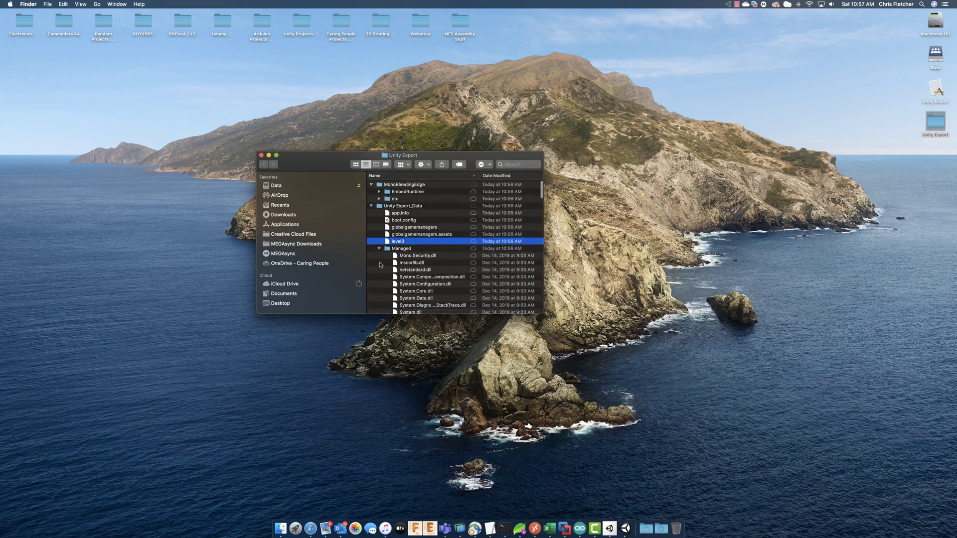
Collapse the Unity Export_Data and MonoBleedingEdge folders and select Unity Export.exe
click(371, 206)
click(371, 185)
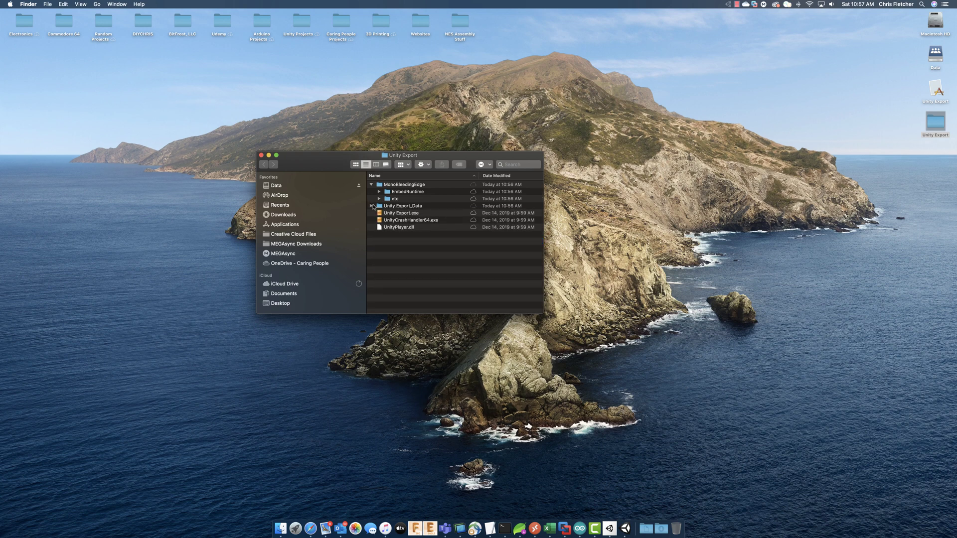
click(371, 185)
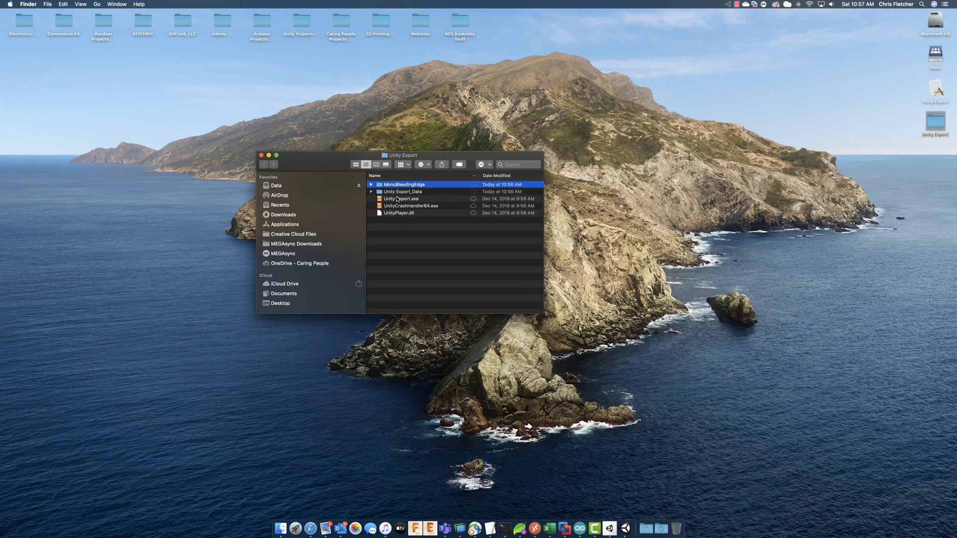
click(397, 199)
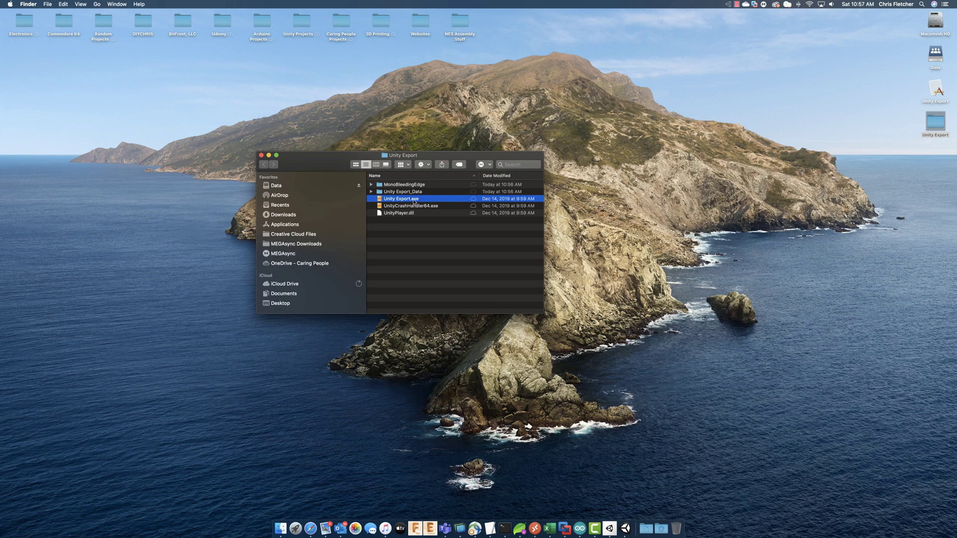
Switch to the Windows desktop, open the Unity Export build folder there and move its window toward the centre
key(ctrl+Right)
key(ctrl+Right)
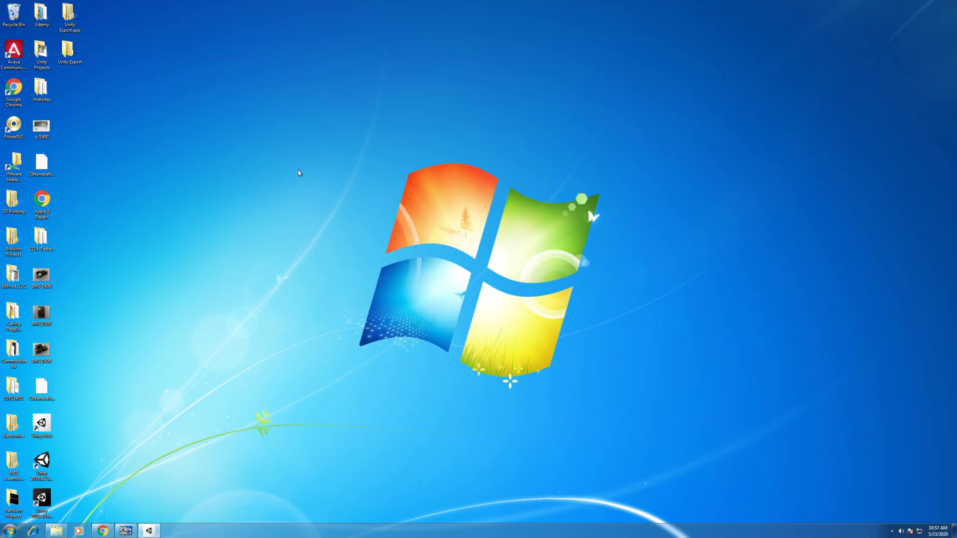
double_click(69, 50)
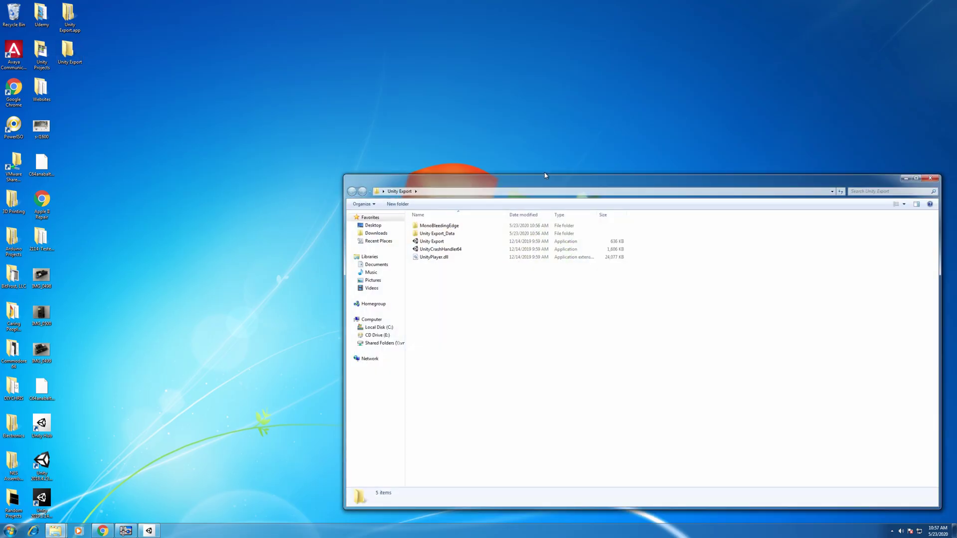
drag(551, 181, 444, 96)
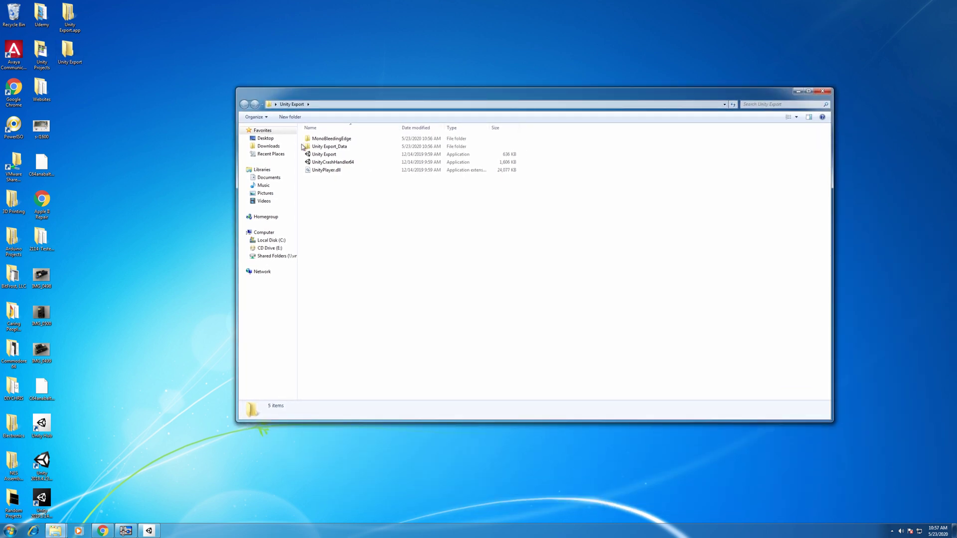
Run the Unity Export application from the build folder, allowing the unverified publisher, and close its window
double_click(322, 155)
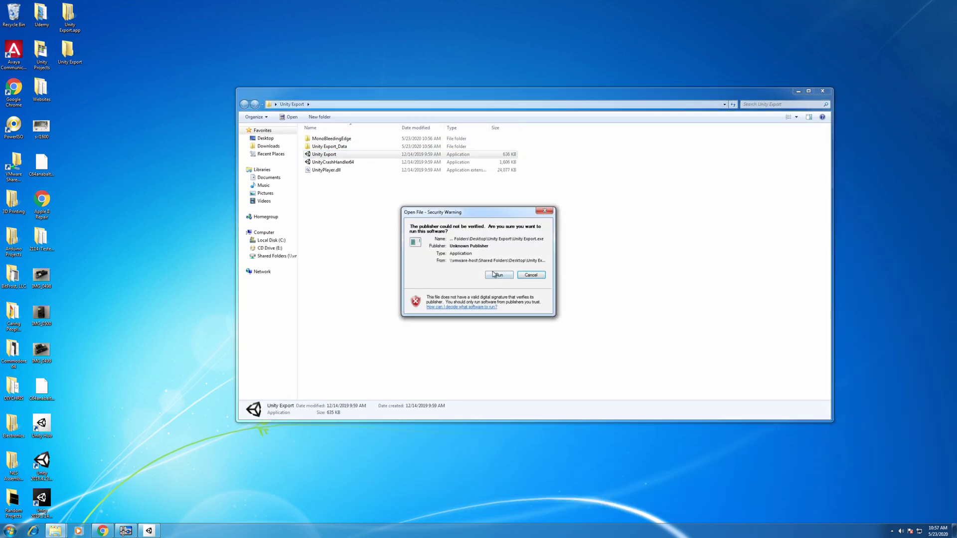
click(498, 276)
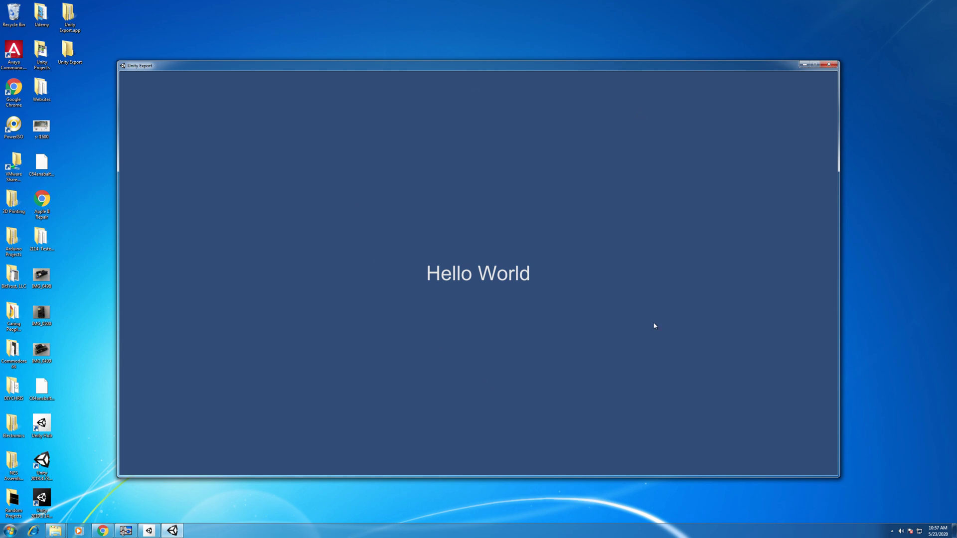
click(828, 63)
Move the Unity Export application out of its build folder onto the desktop and try to run it there alone
drag(521, 96, 552, 75)
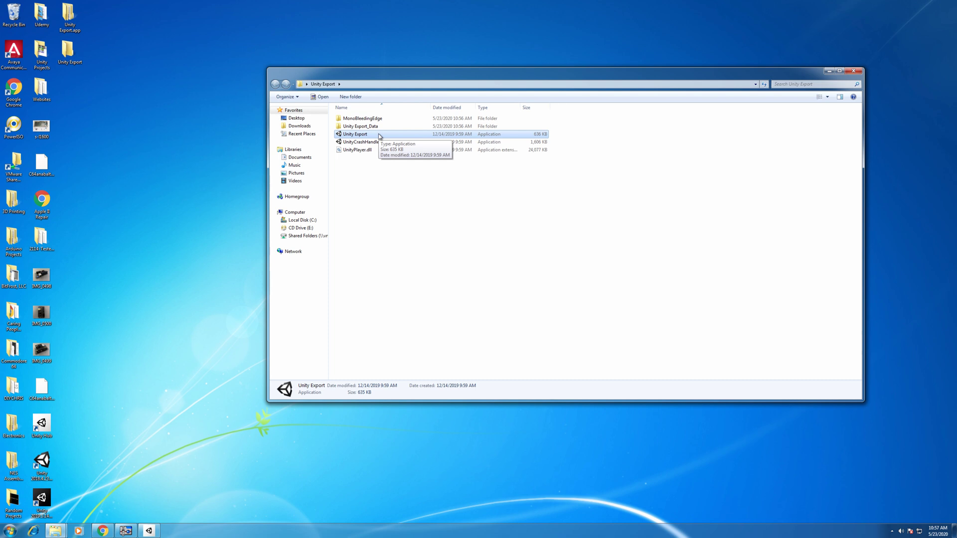
drag(366, 136, 202, 183)
drag(309, 70, 422, 79)
double_click(209, 162)
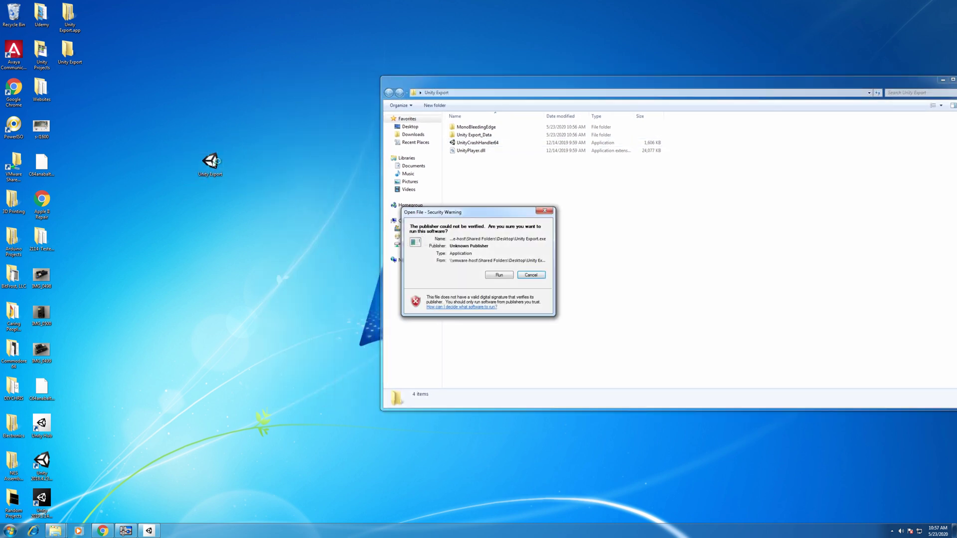
click(494, 275)
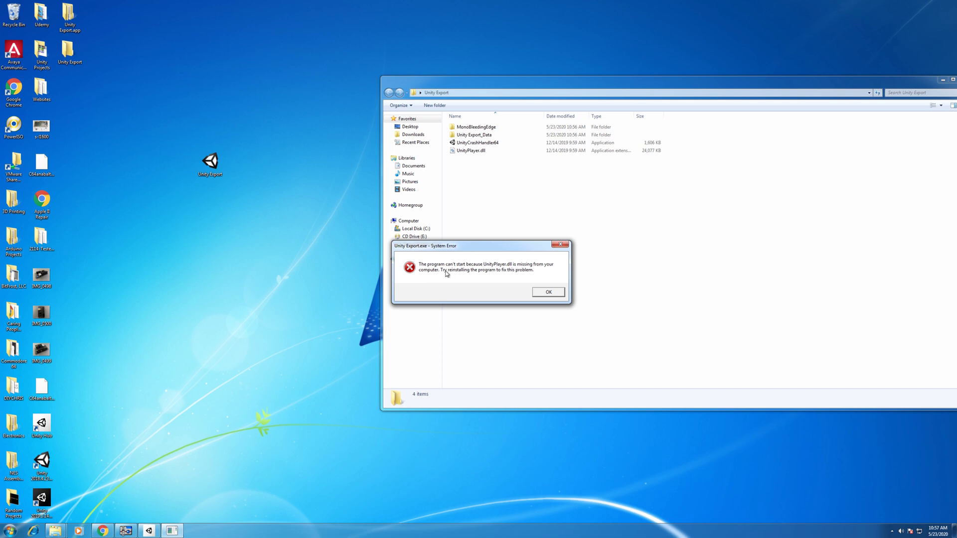
click(549, 292)
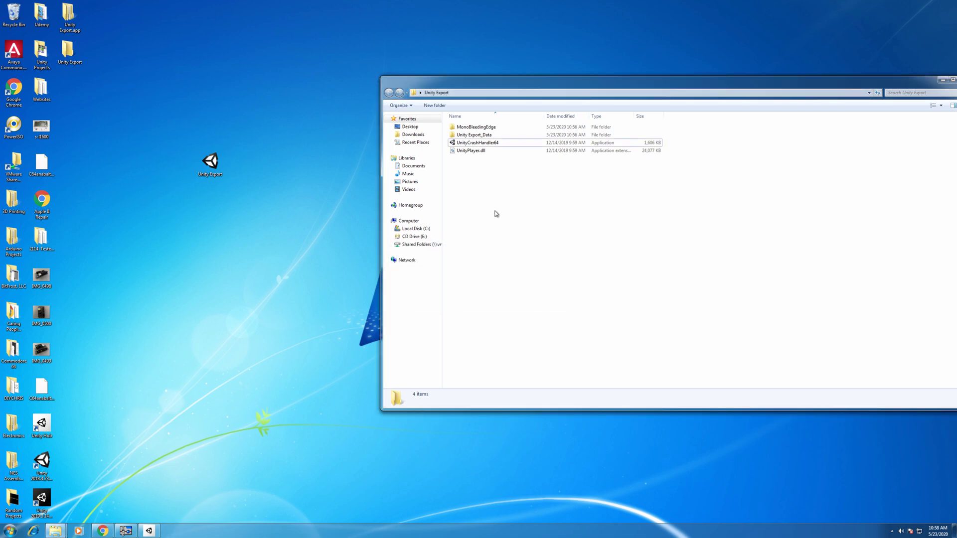
Move UnityPlayer.dll from the build folder to the desktop beside Unity Export and try running the application with it
drag(464, 152, 206, 217)
double_click(223, 163)
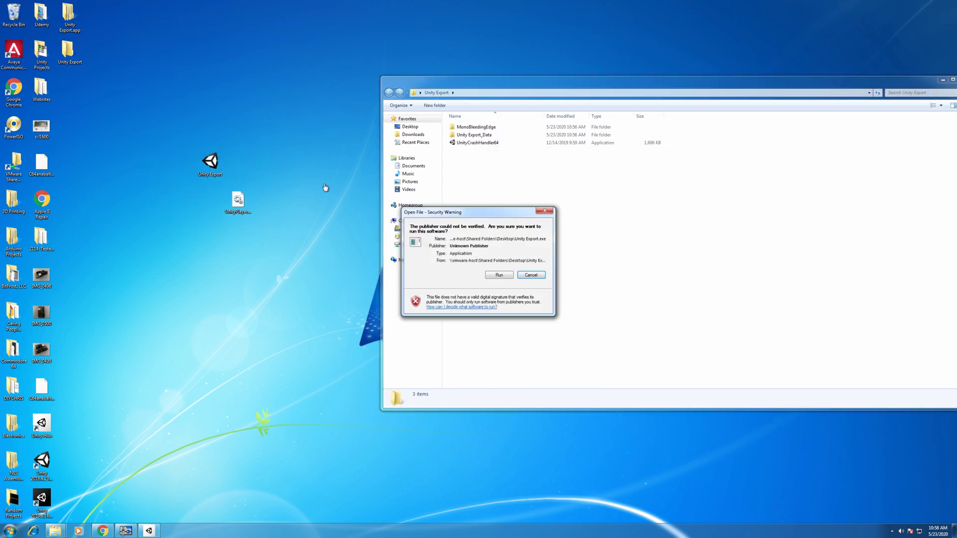
click(498, 275)
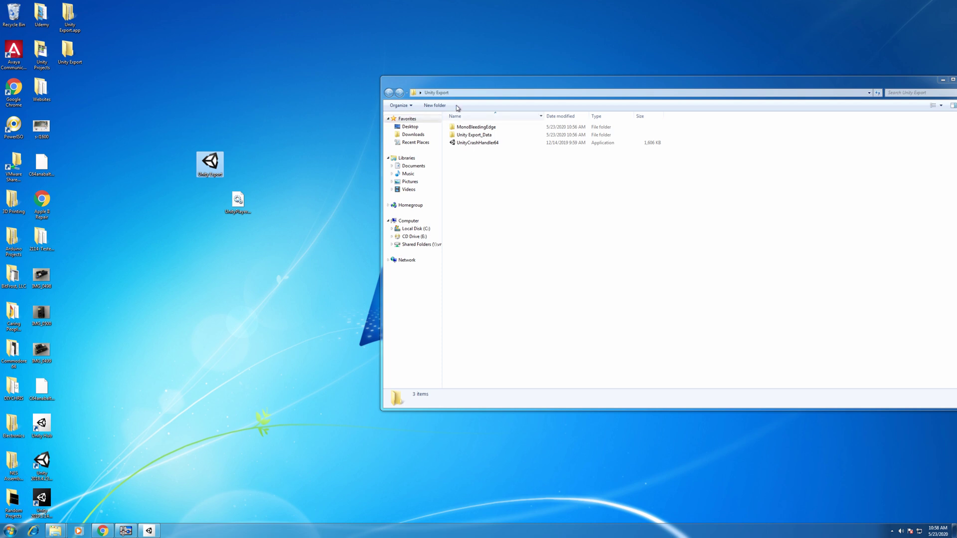
Move the build folder window lower, try running the desktop copy of Unity Export again, and dismiss the error
click(487, 82)
drag(487, 82, 421, 258)
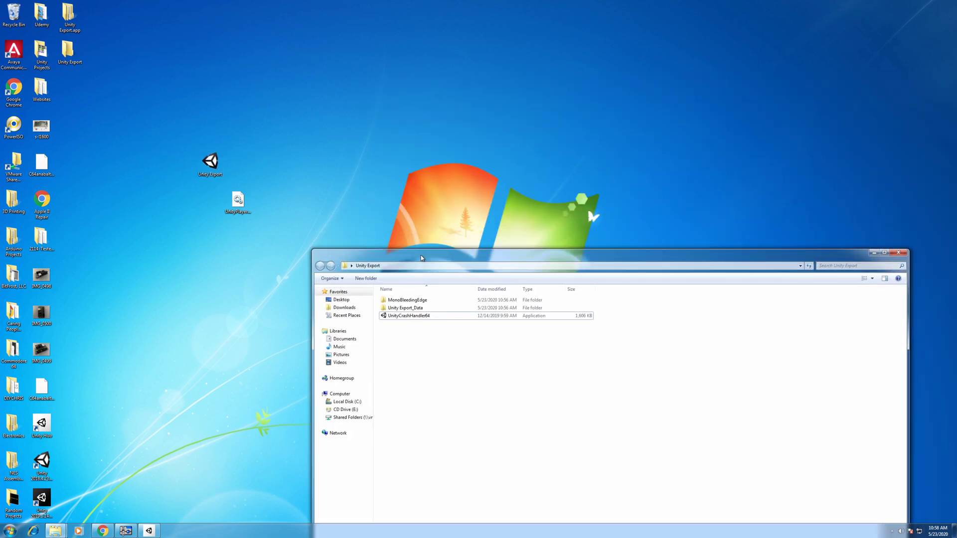
double_click(194, 164)
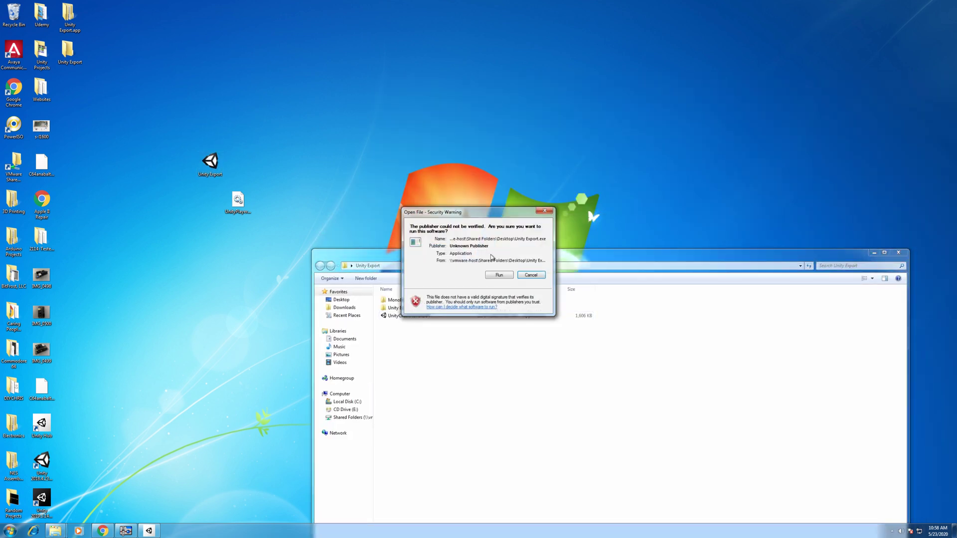
click(498, 274)
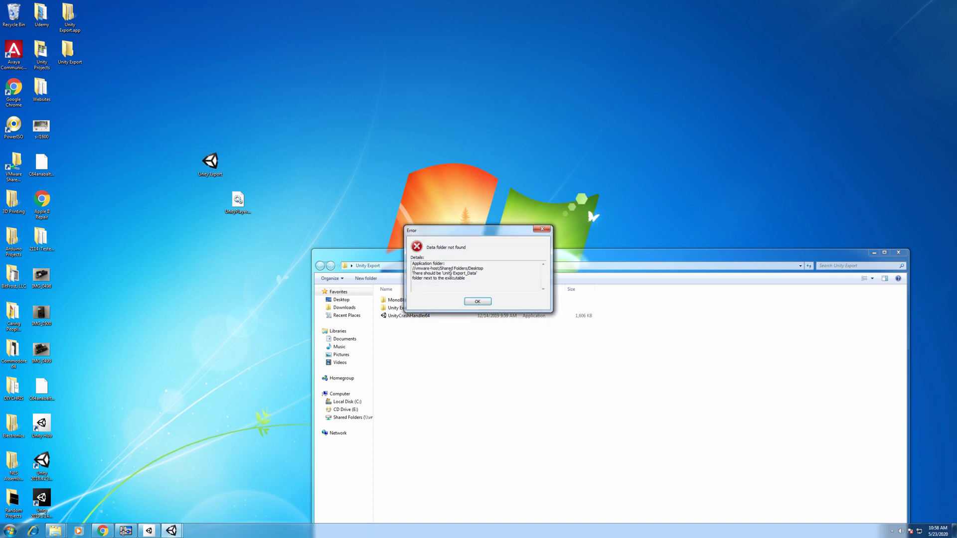
drag(426, 269, 483, 272)
click(478, 302)
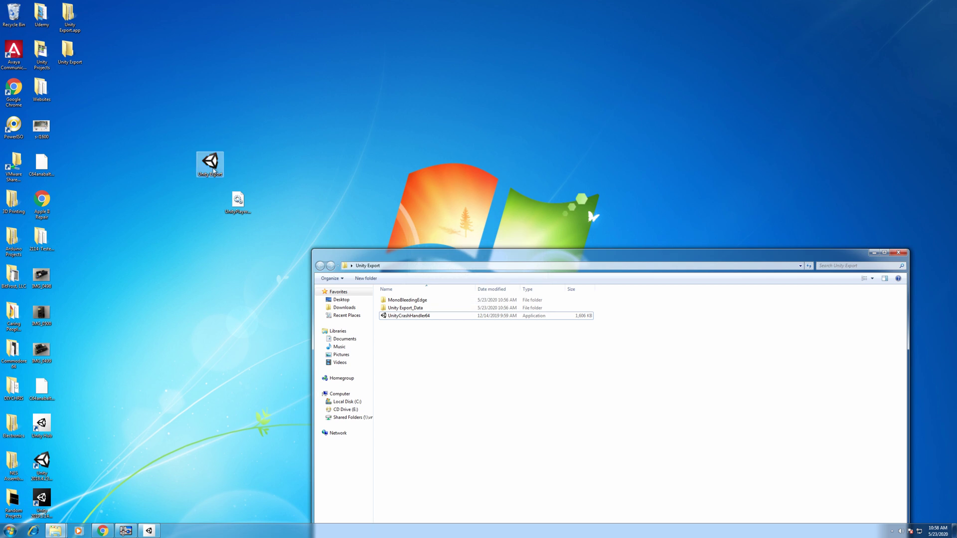
Return Unity Export and UnityPlayer.dll from the desktop to the build folder and move the folder window back up
drag(182, 157, 257, 221)
drag(209, 167, 412, 357)
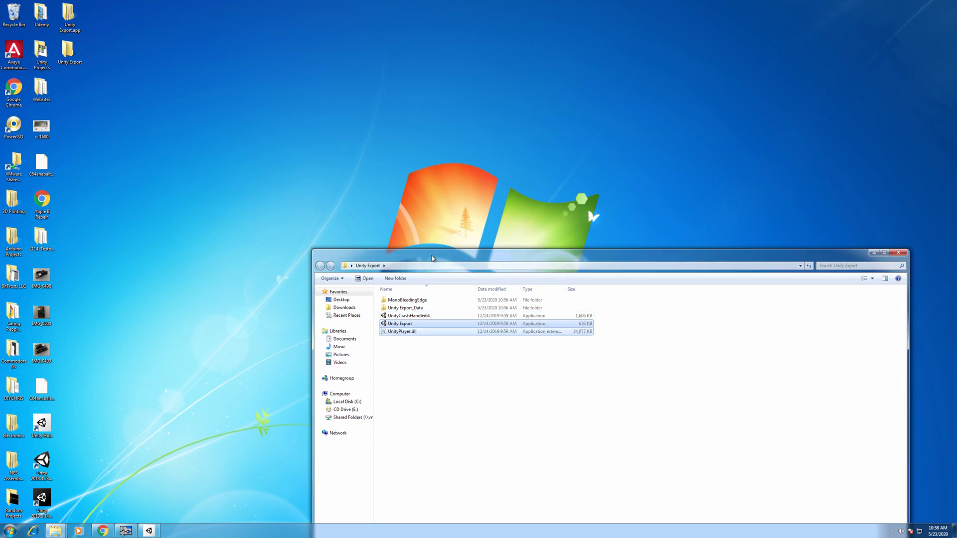
drag(426, 250, 416, 95)
click(388, 173)
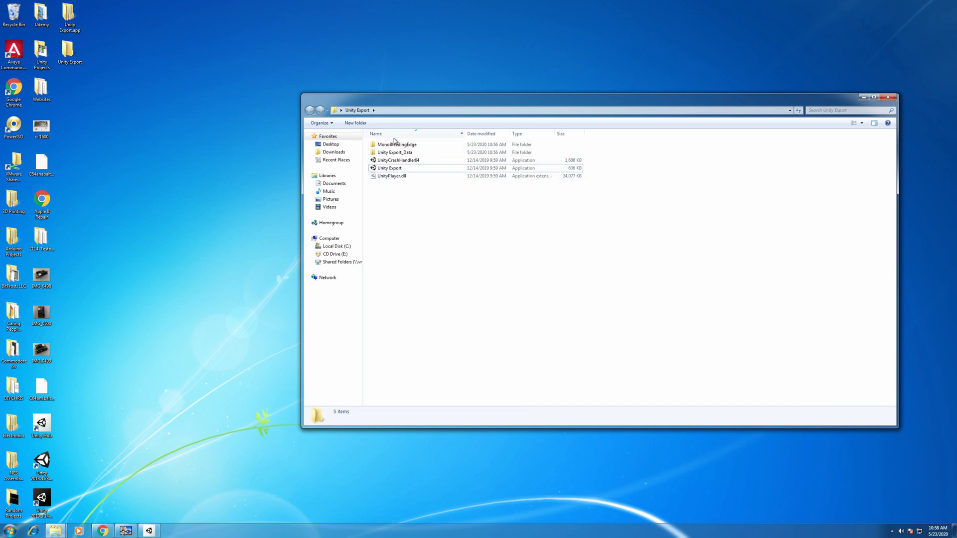
Run Unity Export from the restored build folder, allowing the unverified publisher, and close its application window
double_click(409, 170)
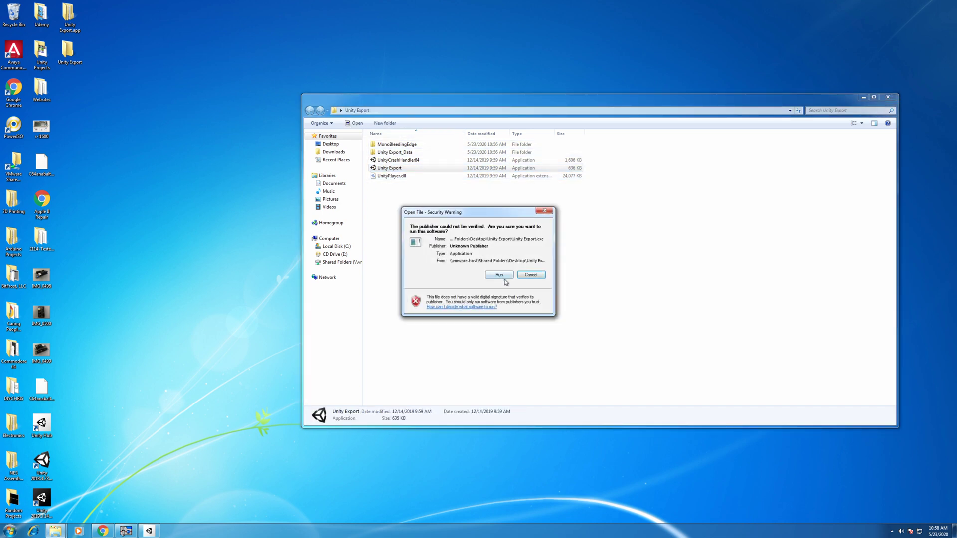
click(499, 276)
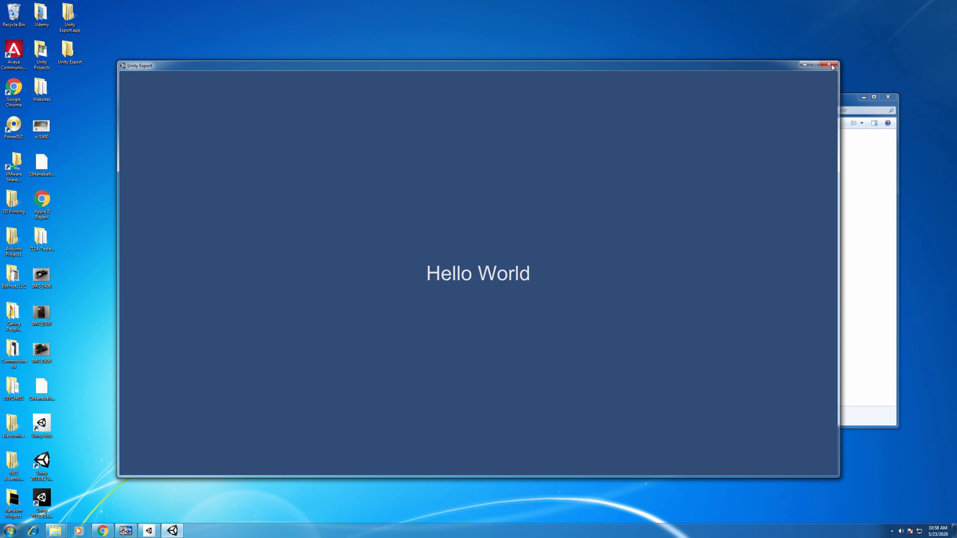
click(829, 64)
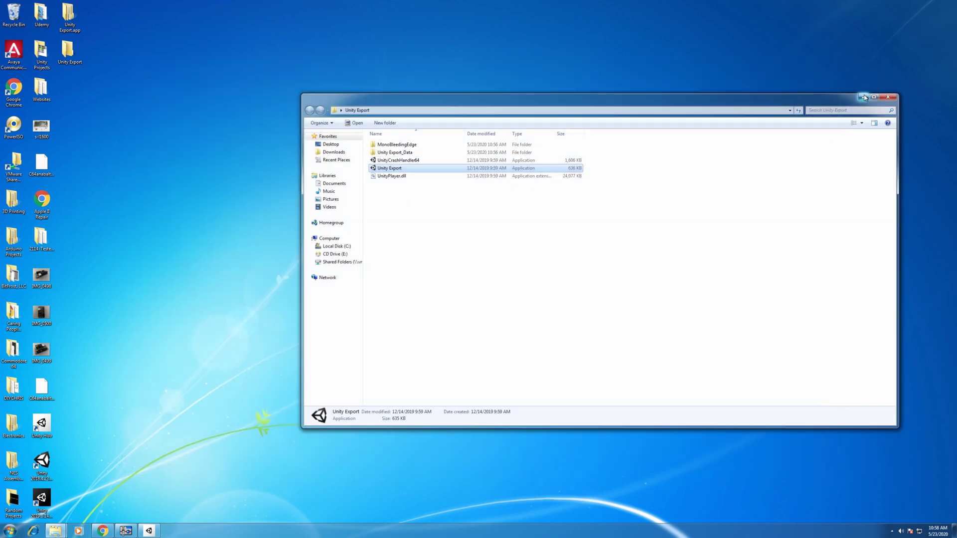
Close the Windows build folder, switch back to the Mac desktop, and close the Unity Export folder window there
click(888, 99)
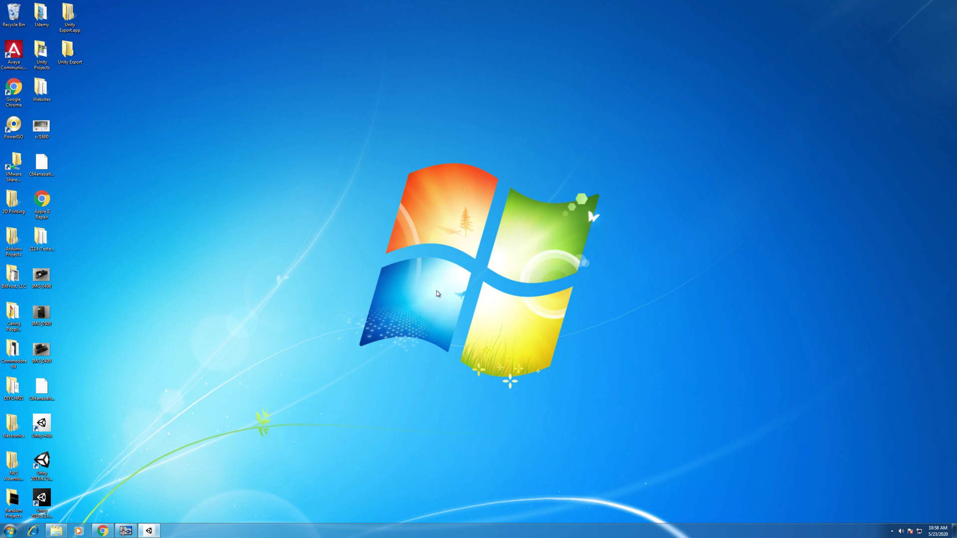
key(ctrl+Left)
key(ctrl+Left)
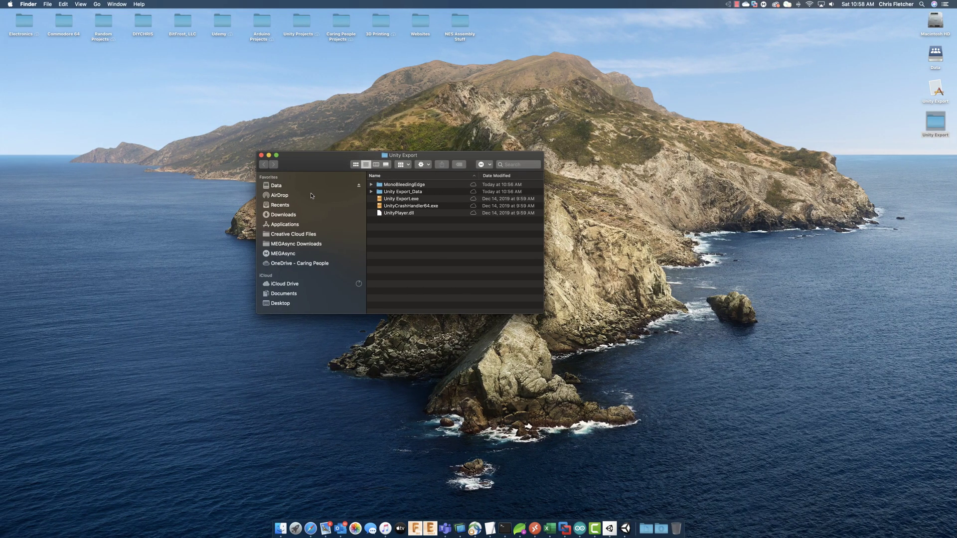
click(262, 155)
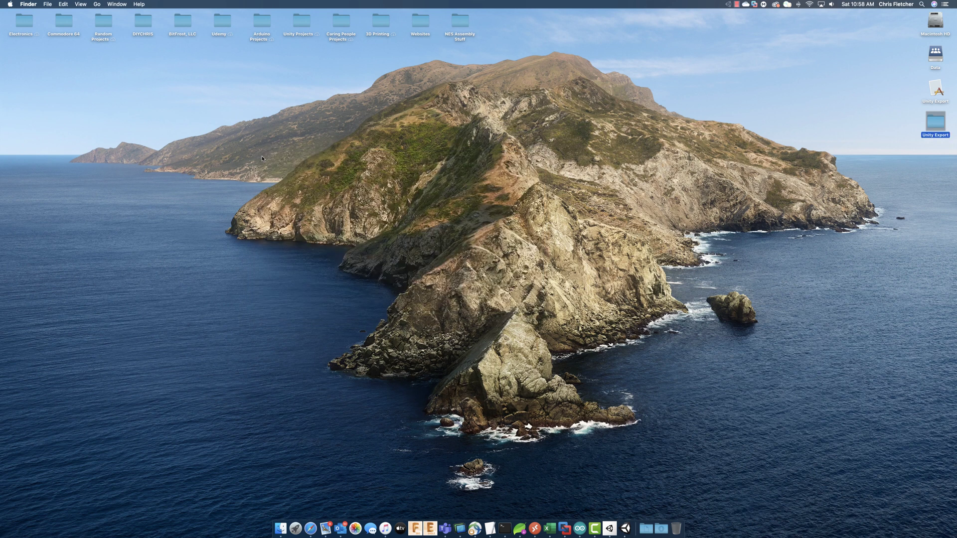